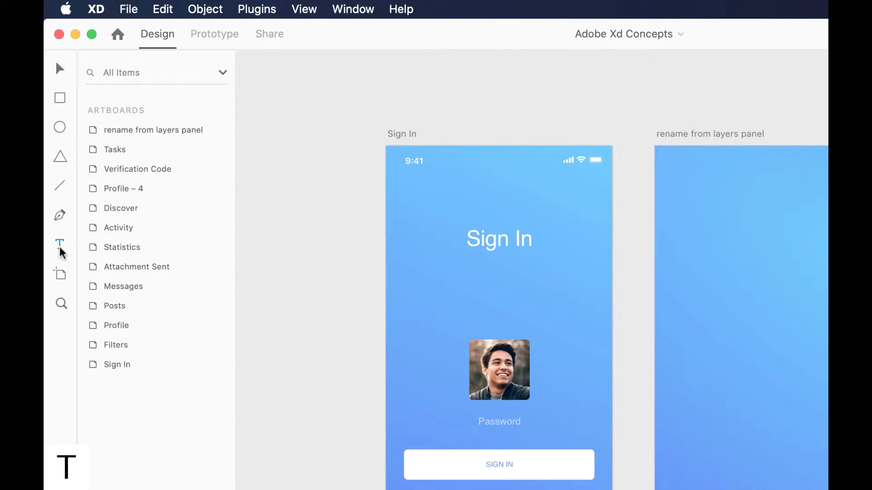
# Create a 'Sign in' text label near the top of the blank right-hand artboard
pyautogui.click(59, 245)
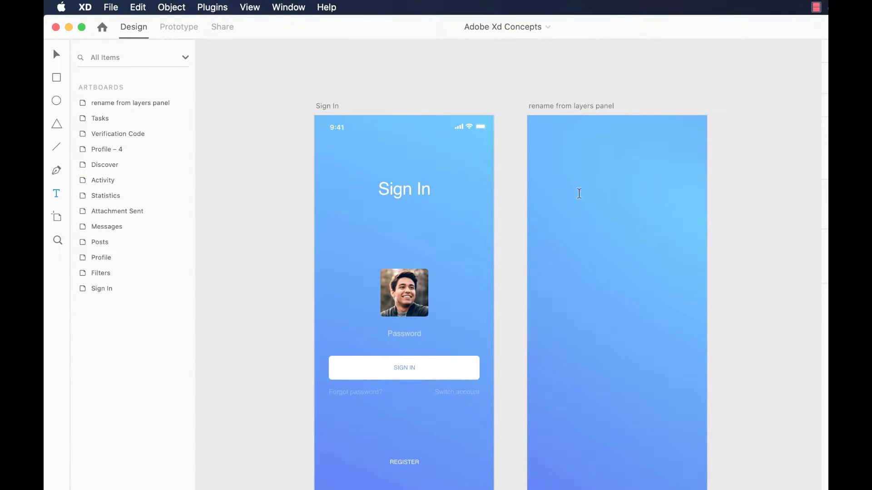
pyautogui.click(616, 183)
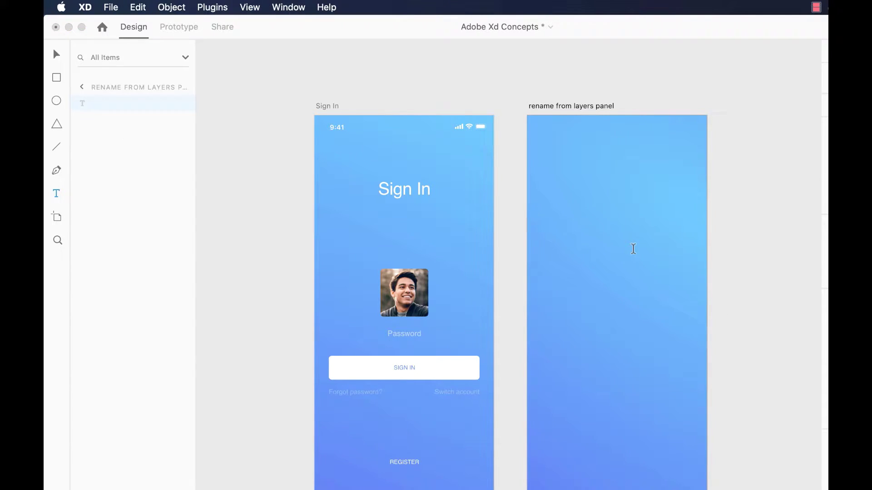
pyautogui.write('Sign in')
pyautogui.click(582, 215)
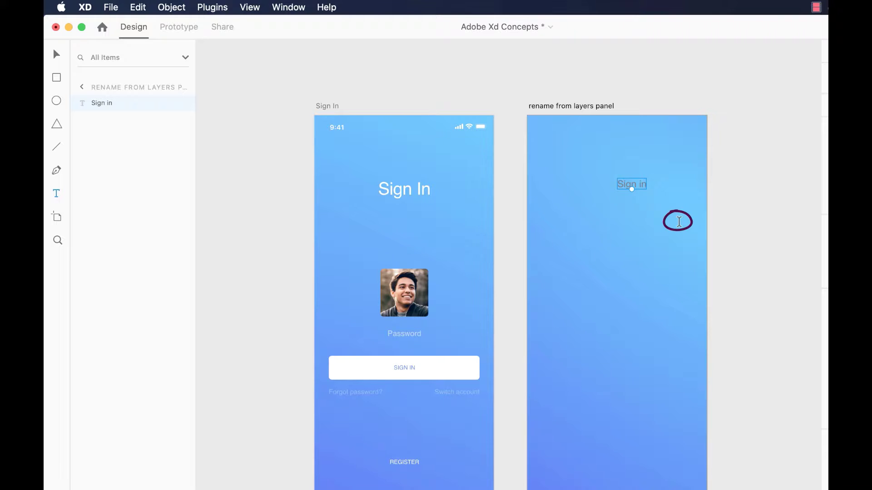
pyautogui.click(56, 56)
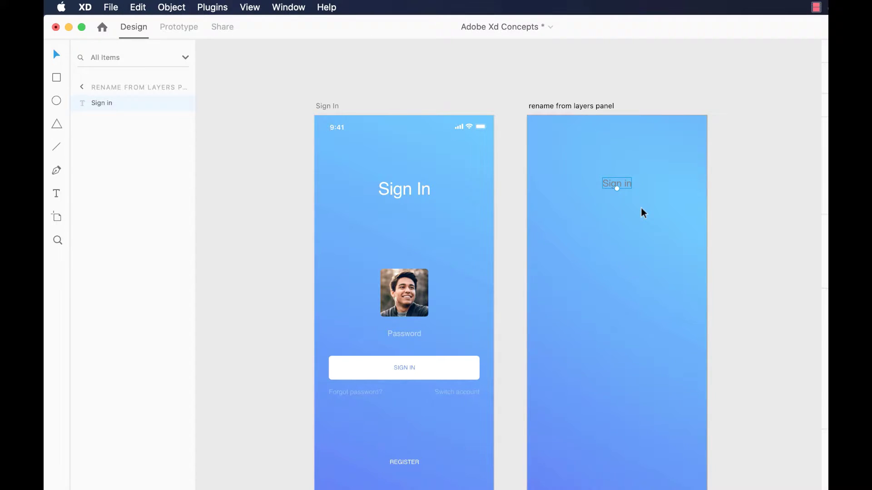
# Rename the right artboard to 'Adobe Xd 101' and select its Sign in text
pyautogui.doubleClick(564, 106)
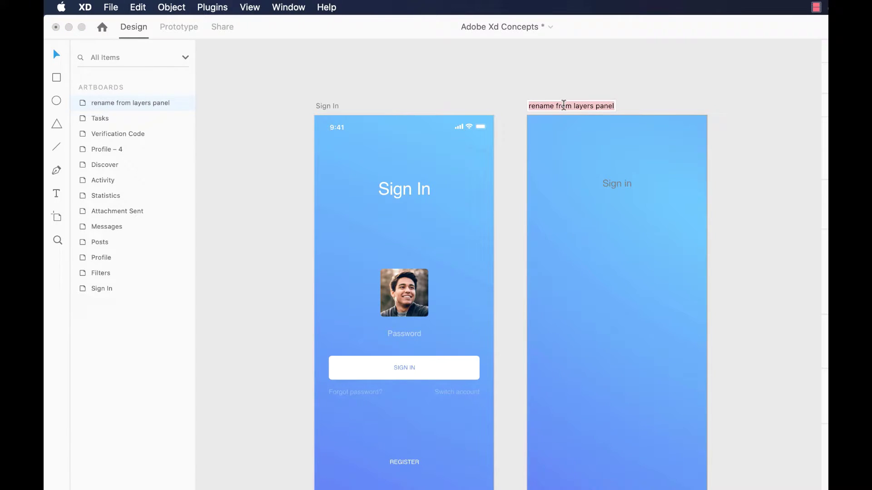
pyautogui.write('Ado')
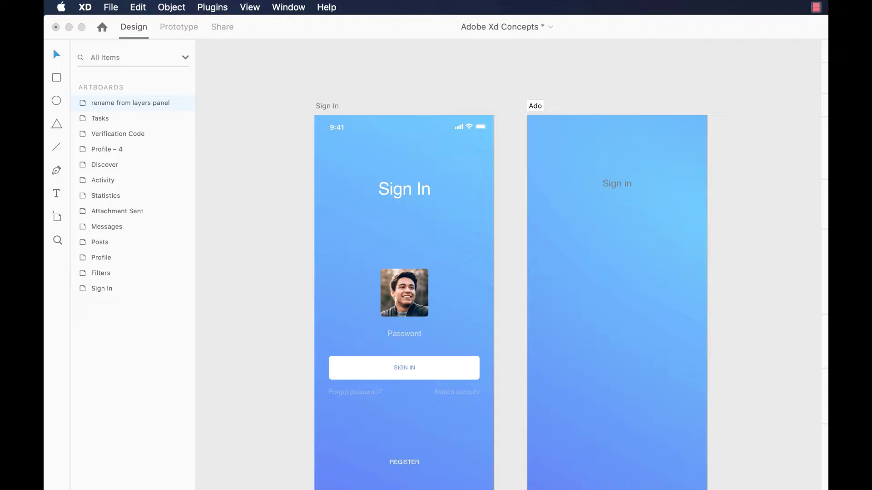
pyautogui.write('be Xd 101')
pyautogui.press('Return')
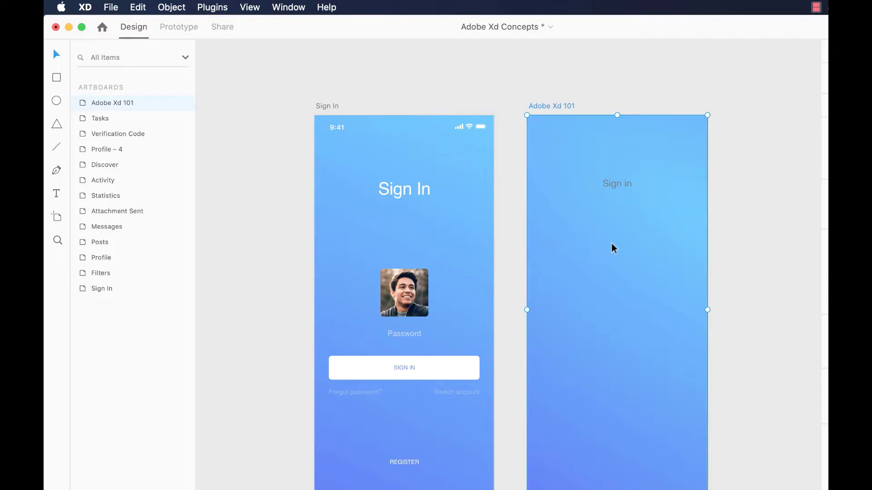
pyautogui.click(623, 186)
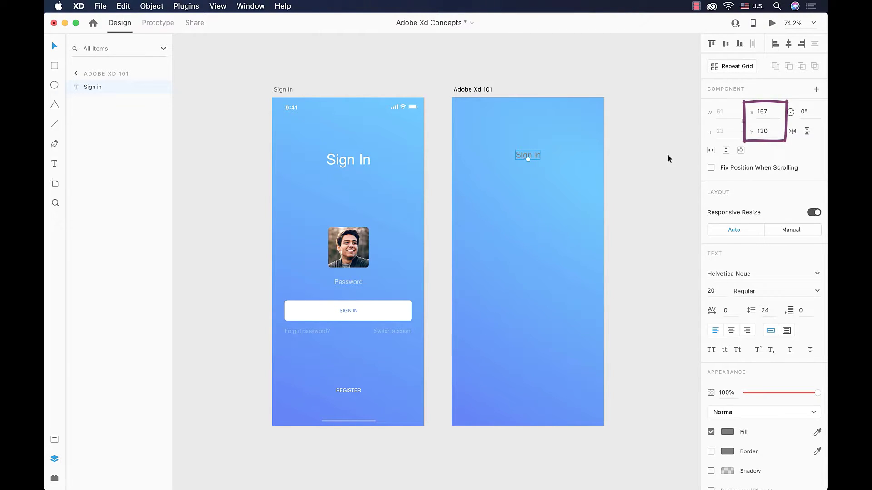
# Set the Sign in text's Y position to 120
pyautogui.click(776, 131)
pyautogui.write('123')
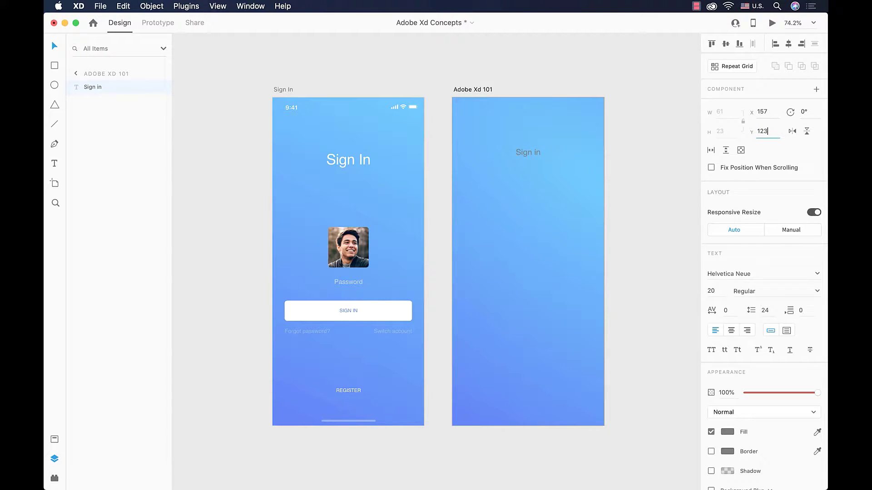
pyautogui.press('Down')
pyautogui.press('Down')
pyautogui.press('Down')
pyautogui.scroll(5, 563, 132)
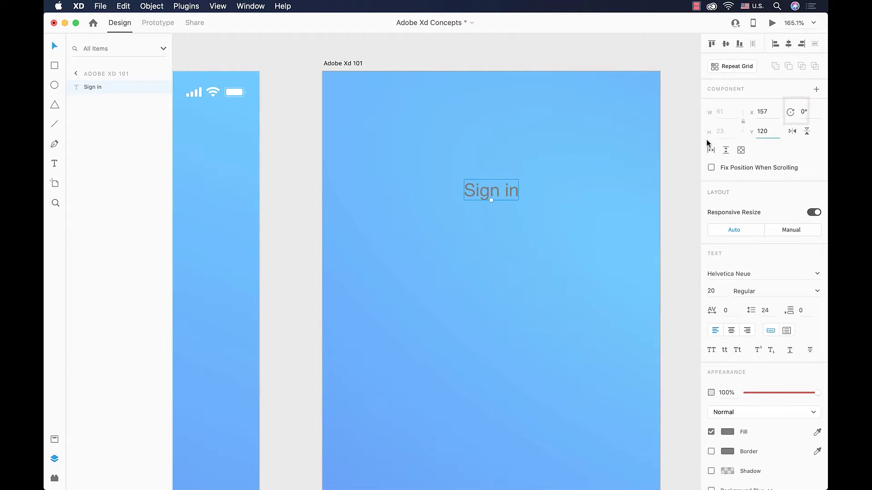
# Try rotating the text to 19° and -19°, then return it to 0°
pyautogui.click(802, 112)
pyautogui.press('Up')
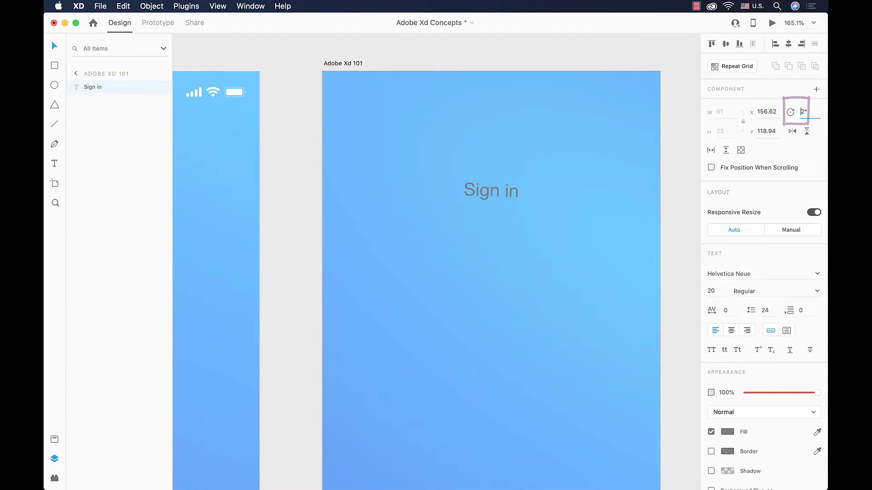
pyautogui.press('Up')
pyautogui.press('Up')
pyautogui.press('Up')
pyautogui.press('Up')
pyautogui.press('Up')
pyautogui.press('Up')
pyautogui.press('Up')
pyautogui.press('Up')
pyautogui.press('Up')
pyautogui.press('Up')
pyautogui.press('Up')
pyautogui.press('Up')
pyautogui.press('Up')
pyautogui.press('Up')
pyautogui.press('Up')
pyautogui.press('Up')
pyautogui.press('Up')
pyautogui.press('Up')
pyautogui.press('Down')
pyautogui.press('Down')
pyautogui.press('Down')
pyautogui.press('Down')
pyautogui.press('Down')
pyautogui.press('Down')
pyautogui.press('Down')
pyautogui.press('Down')
pyautogui.press('Down')
pyautogui.press('Down')
pyautogui.press('Down')
pyautogui.press('Down')
pyautogui.press('Down')
pyautogui.press('Down')
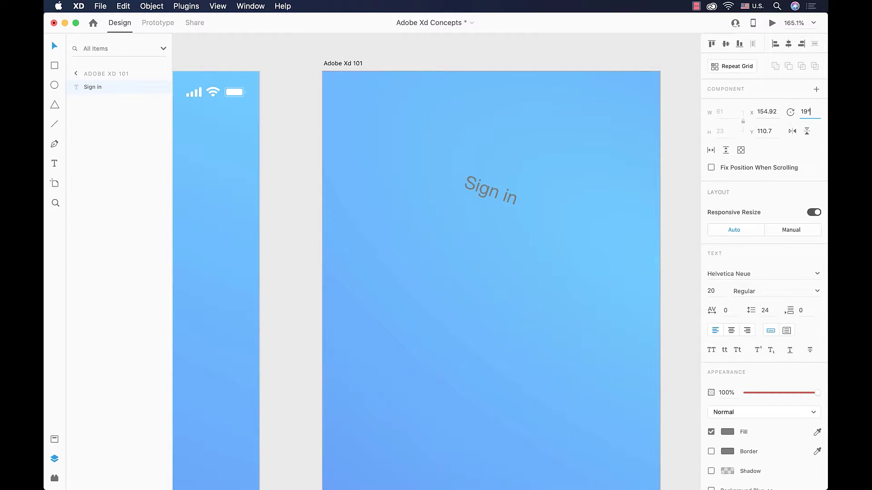
pyautogui.press('Down')
pyautogui.press('Down')
pyautogui.press('Down')
pyautogui.press('Down')
pyautogui.press('Down')
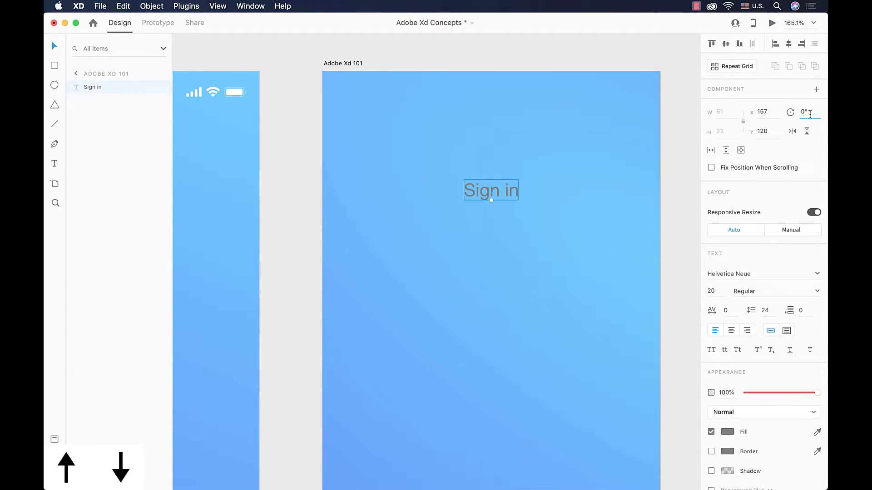
pyautogui.press('Down')
pyautogui.press('Down')
pyautogui.press('Down')
pyautogui.press('Down')
pyautogui.press('Down')
pyautogui.press('Down')
pyautogui.press('Down')
pyautogui.press('Down')
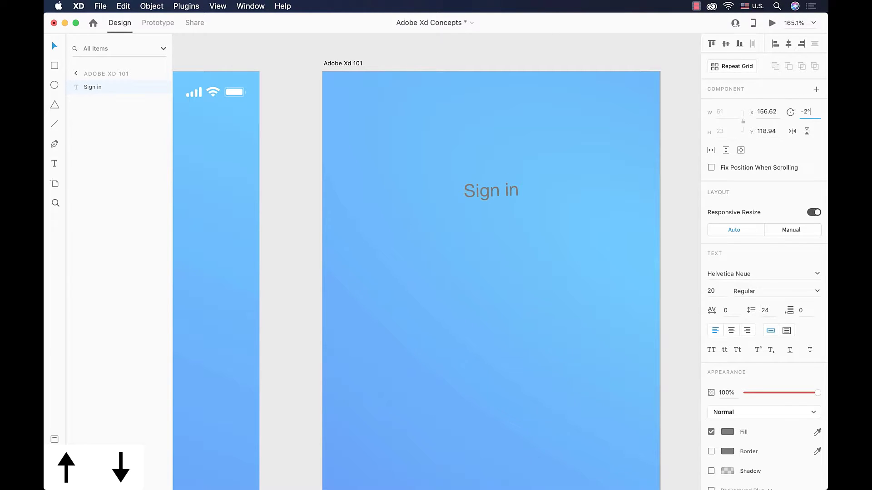
pyautogui.press('Down')
pyautogui.press('Down')
pyautogui.press('Down')
pyautogui.press('Down')
pyautogui.press('Down')
pyautogui.press('Down')
pyautogui.press('Down')
pyautogui.press('Down')
pyautogui.press('Down')
pyautogui.press('Down')
pyautogui.press('Down')
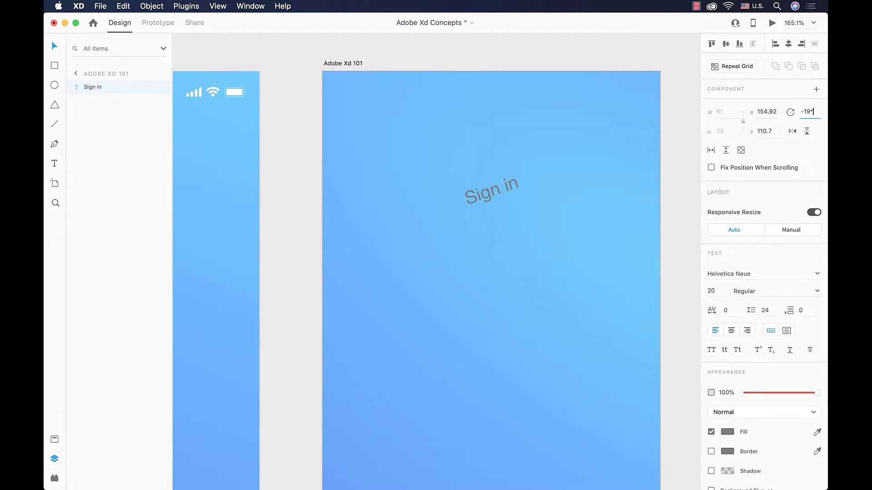
pyautogui.press('Up')
pyautogui.press('Up')
pyautogui.press('Up')
pyautogui.press('Up')
pyautogui.press('Up')
pyautogui.press('Up')
pyautogui.press('Up')
pyautogui.press('Up')
pyautogui.press('Up')
pyautogui.press('Up')
pyautogui.press('Up')
pyautogui.press('Up')
pyautogui.press('Up')
pyautogui.press('Up')
pyautogui.press('Up')
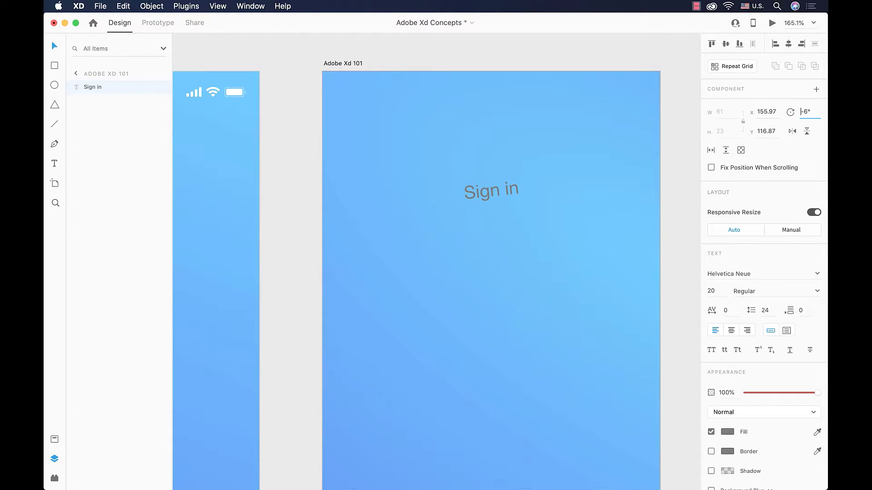
pyautogui.press('Up')
pyautogui.press('Up')
pyautogui.press('Up')
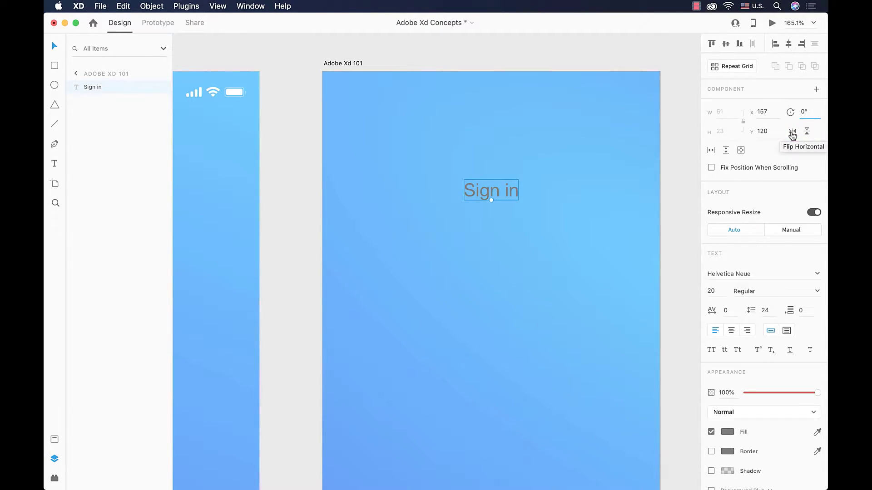
# Test horizontal and vertical flips on the text, then undo both so it reads normally
pyautogui.click(792, 133)
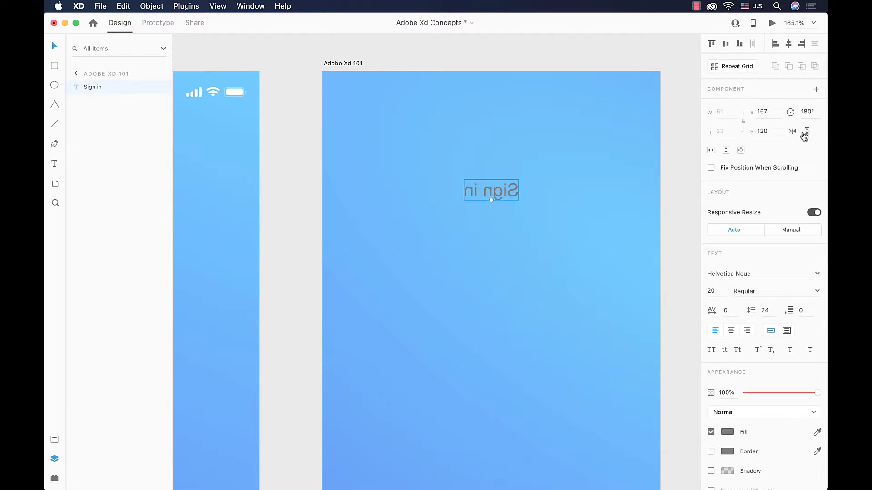
pyautogui.click(806, 133)
pyautogui.click(807, 133)
pyautogui.click(793, 132)
# Try Impact, Malayalam Sangam MN and other fonts, ending with Montserrat Regular on the Sign in text
pyautogui.scroll(-2, 730, 254)
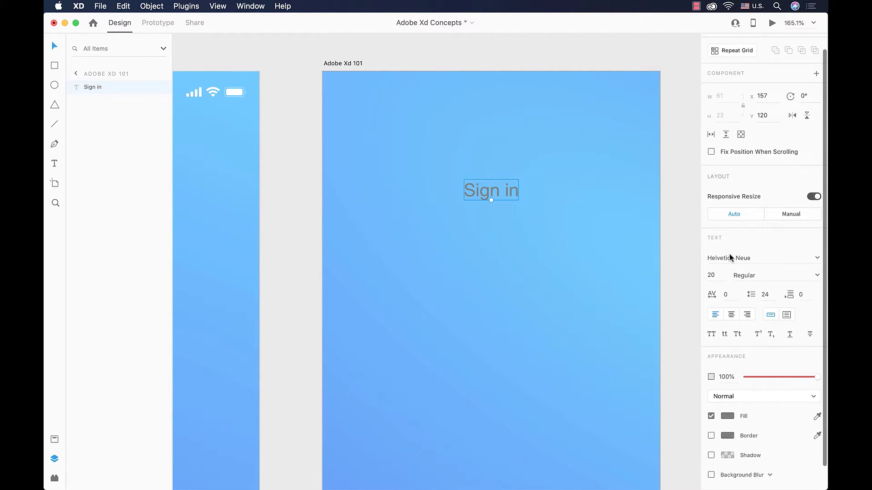
pyautogui.scroll(-2, 730, 257)
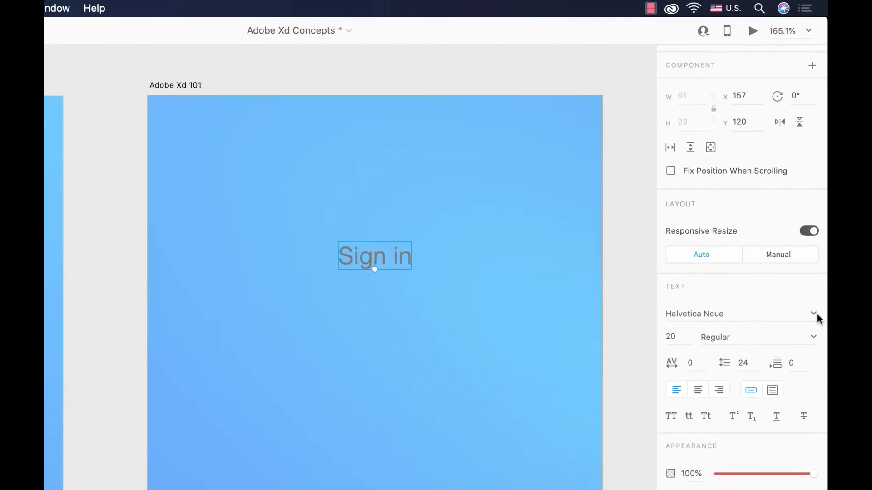
pyautogui.click(816, 318)
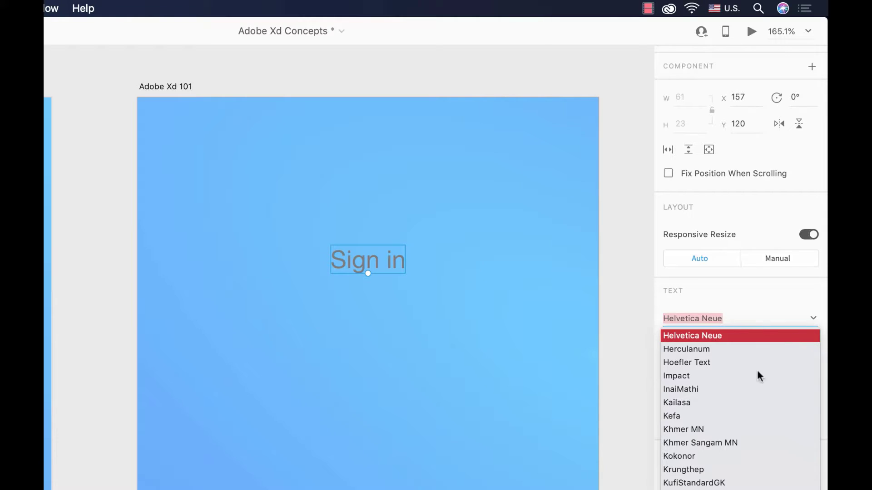
pyautogui.click(683, 377)
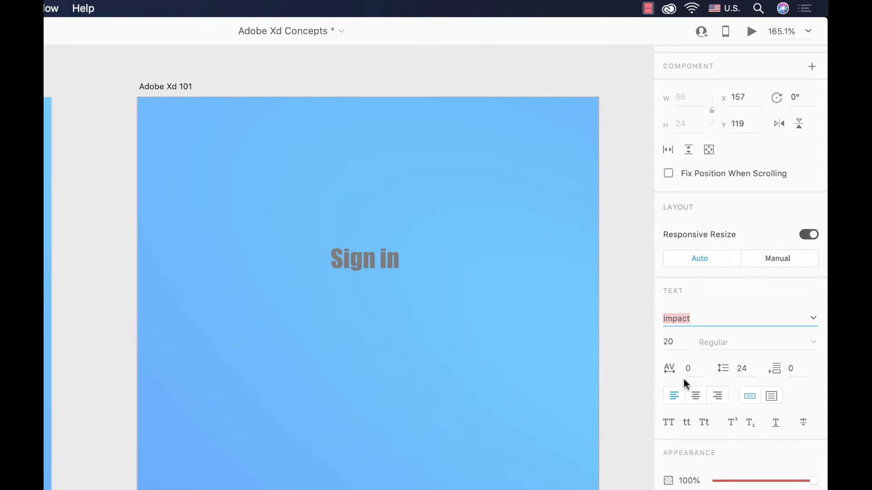
pyautogui.click(813, 321)
pyautogui.scroll(-4, 716, 447)
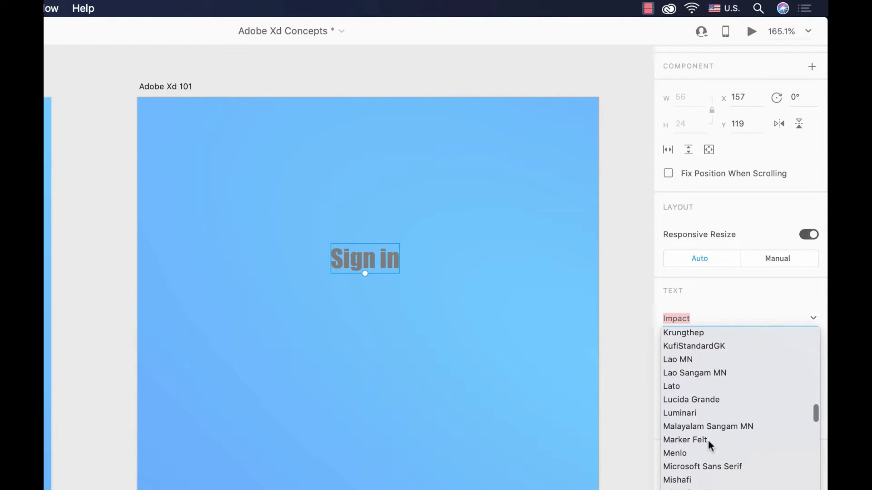
pyautogui.scroll(-1, 693, 488)
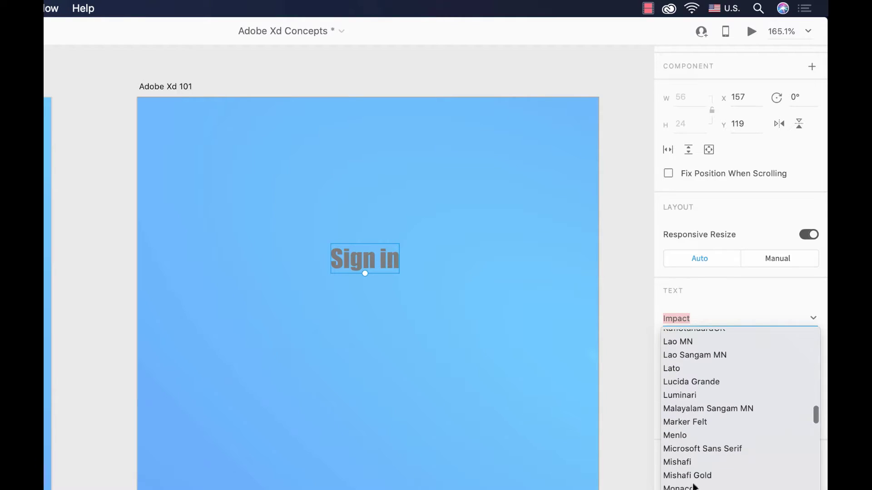
pyautogui.click(717, 411)
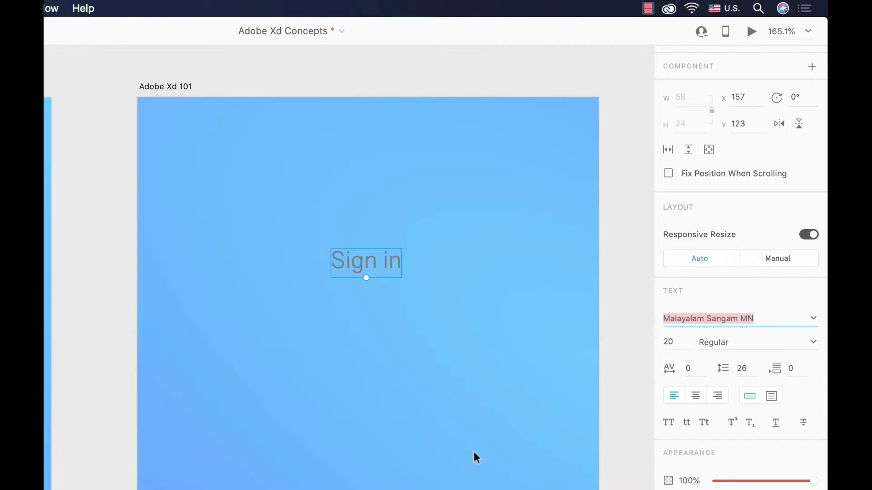
pyautogui.press('Down')
pyautogui.press('Down')
pyautogui.press('Down')
pyautogui.press('Down')
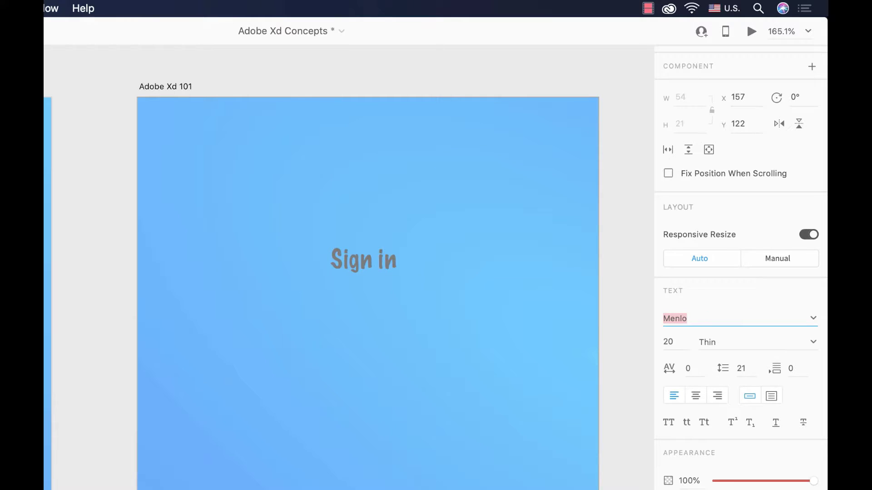
pyautogui.press('Down')
pyautogui.press('Down')
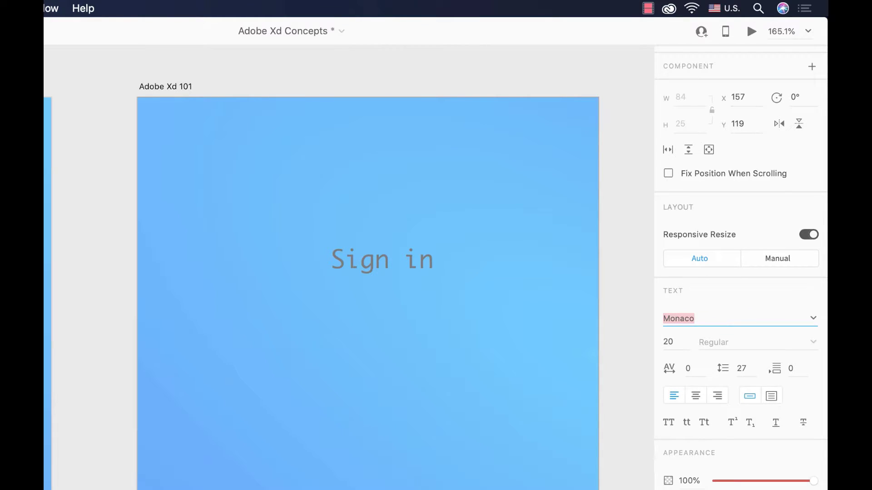
pyautogui.write('tserrat')
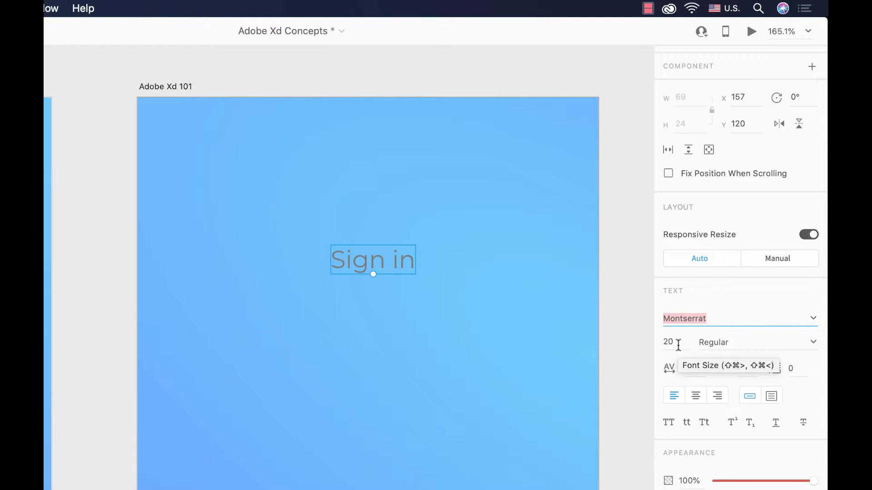
# Set the Sign in text's font size to 30
pyautogui.click(678, 345)
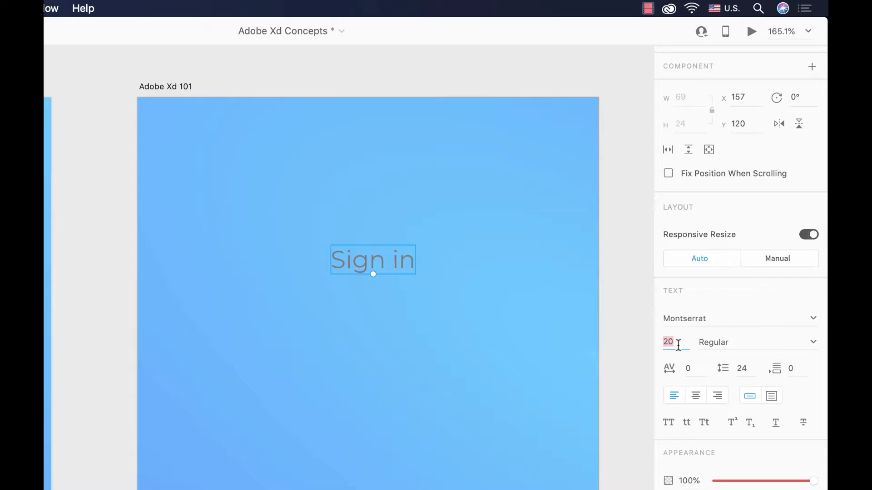
pyautogui.write('30')
pyautogui.press('Return')
# Change the heading weight to SemiBold after briefly trying Bold
pyautogui.scroll(-3, 329, 273)
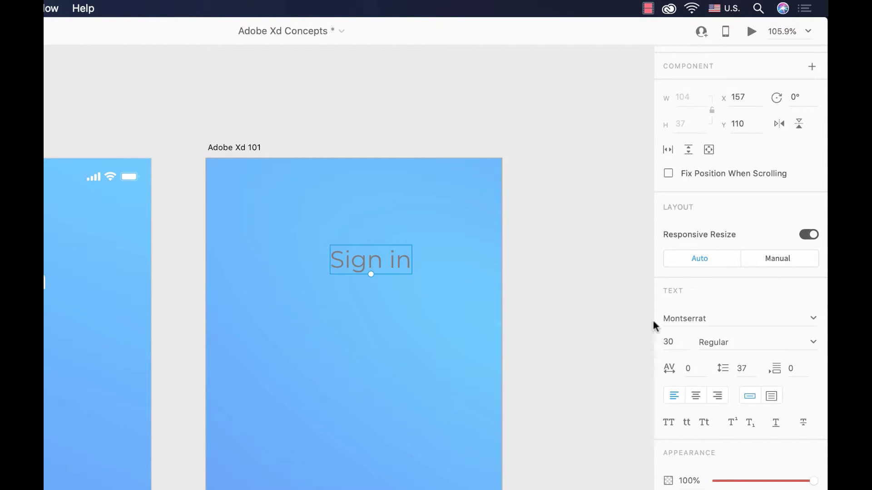
pyautogui.click(815, 344)
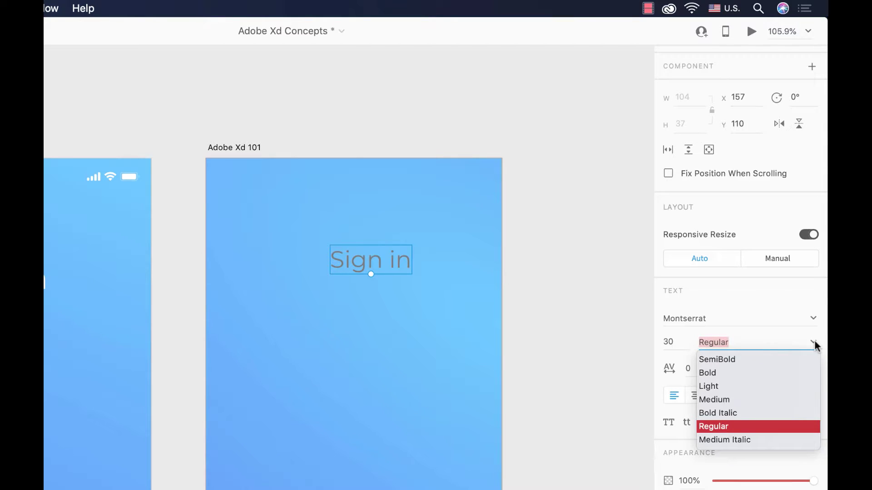
pyautogui.click(765, 375)
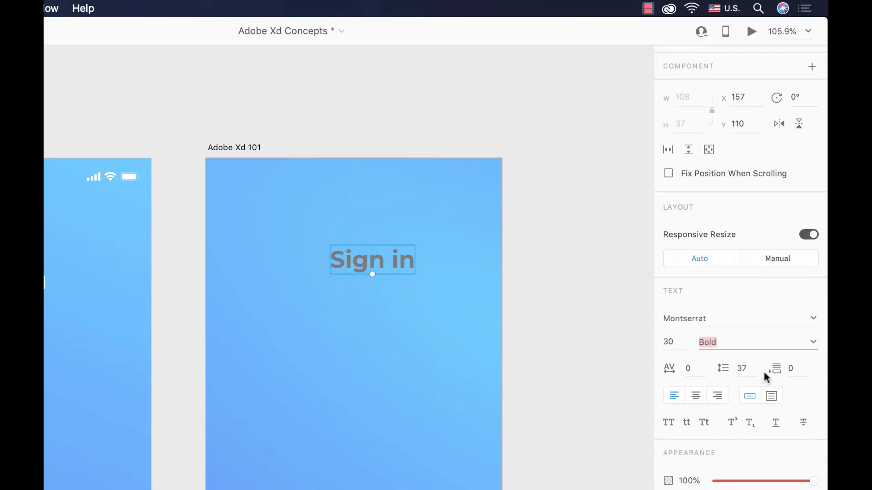
pyautogui.press('Up')
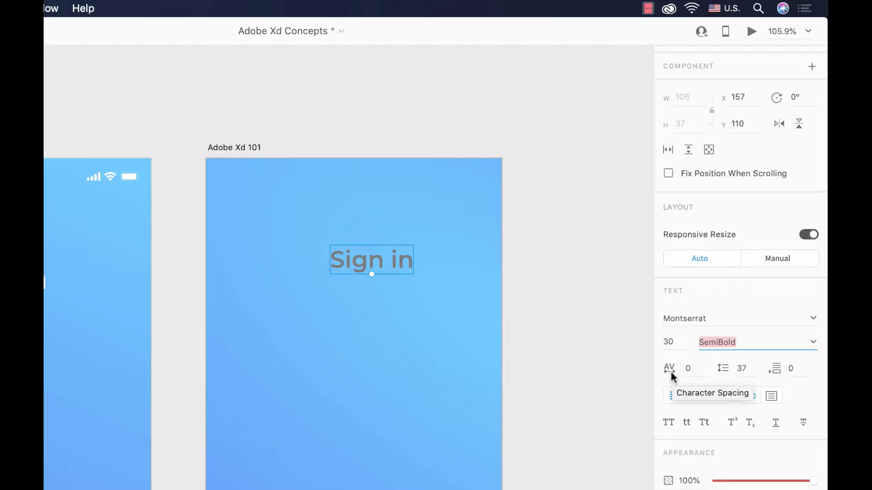
# Experiment with character spacing values of 40, 10 and 30, finishing at -20
pyautogui.click(695, 371)
pyautogui.write('40')
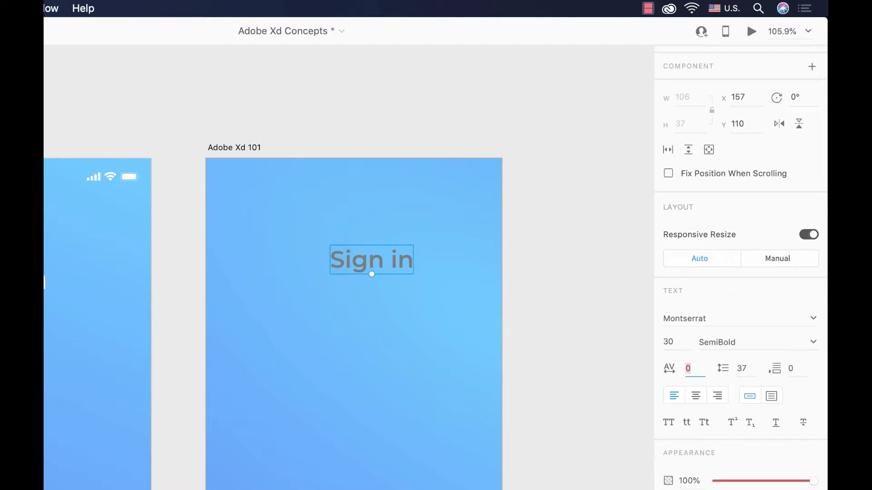
pyautogui.press('Return')
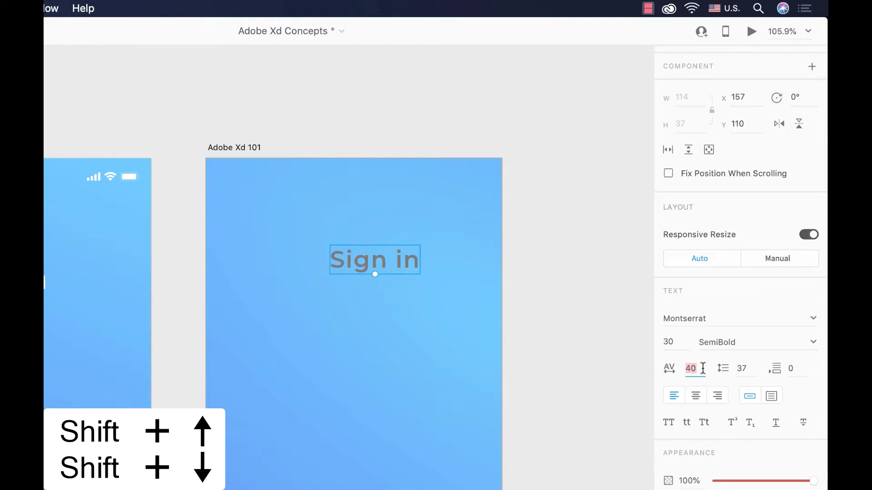
pyautogui.hotkey('shift', 'Down')
pyautogui.hotkey('shift', 'Down')
pyautogui.hotkey('shift', 'Down')
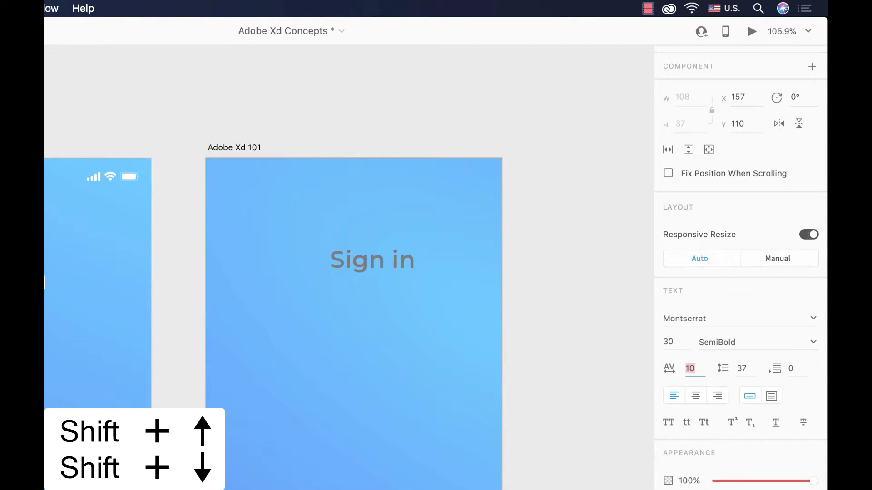
pyautogui.hotkey('shift', 'Up')
pyautogui.hotkey('shift', 'Up')
pyautogui.hotkey('shift', 'Up')
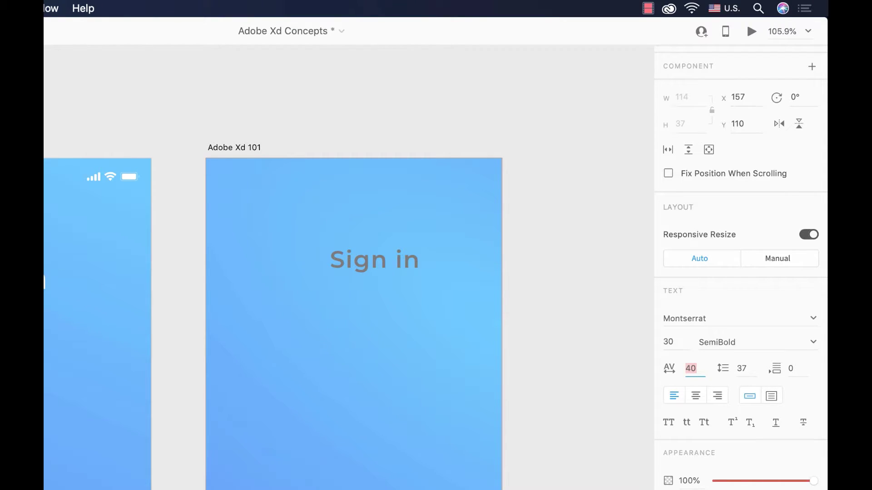
pyautogui.press('Down')
pyautogui.press('Down')
pyautogui.press('Down')
pyautogui.press('Down')
pyautogui.press('Down')
pyautogui.press('Down')
pyautogui.press('Down')
pyautogui.press('Down')
pyautogui.press('Down')
pyautogui.press('Down')
pyautogui.press('Down')
pyautogui.press('Down')
pyautogui.press('Down')
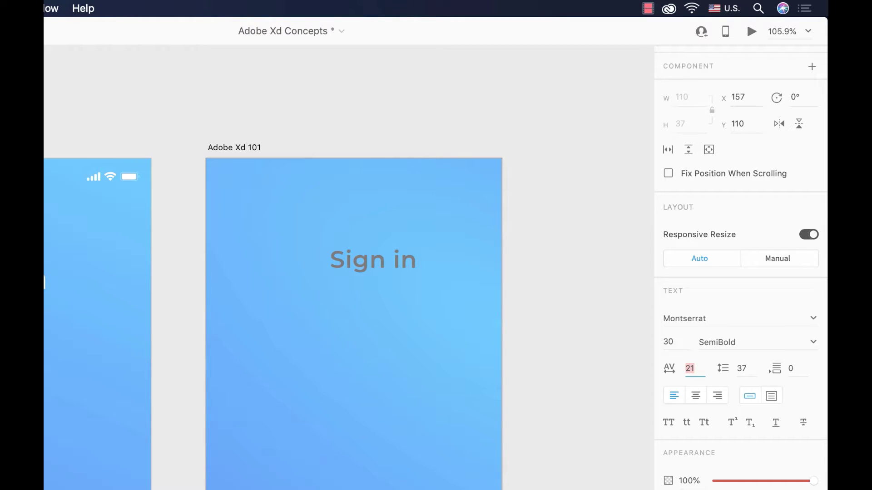
pyautogui.press('Up')
pyautogui.press('Up')
pyautogui.press('Up')
pyautogui.press('Up')
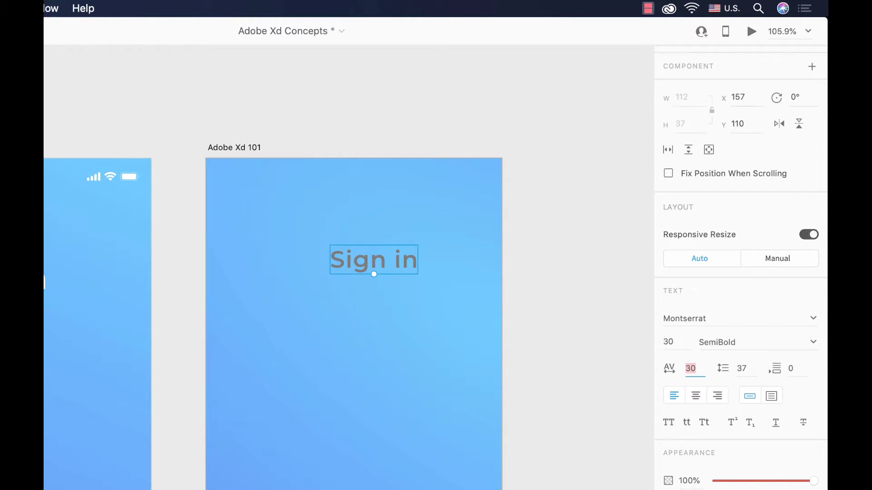
pyautogui.press('Up')
pyautogui.hotkey('shift', 'Down')
pyautogui.hotkey('shift', 'Down')
pyautogui.hotkey('shift', 'Down')
pyautogui.hotkey('shift', 'Down')
pyautogui.hotkey('shift', 'Down')
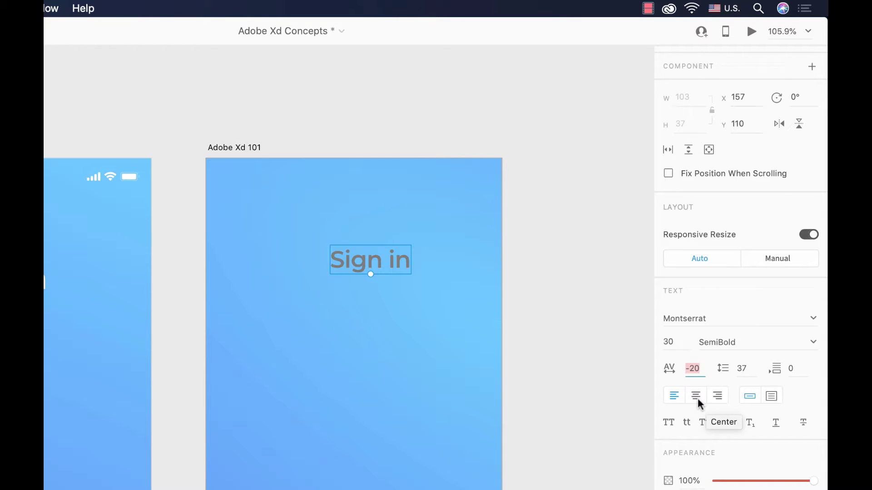
# Centre-align the heading and set it to Title Case after trying uppercase and lowercase
pyautogui.click(698, 399)
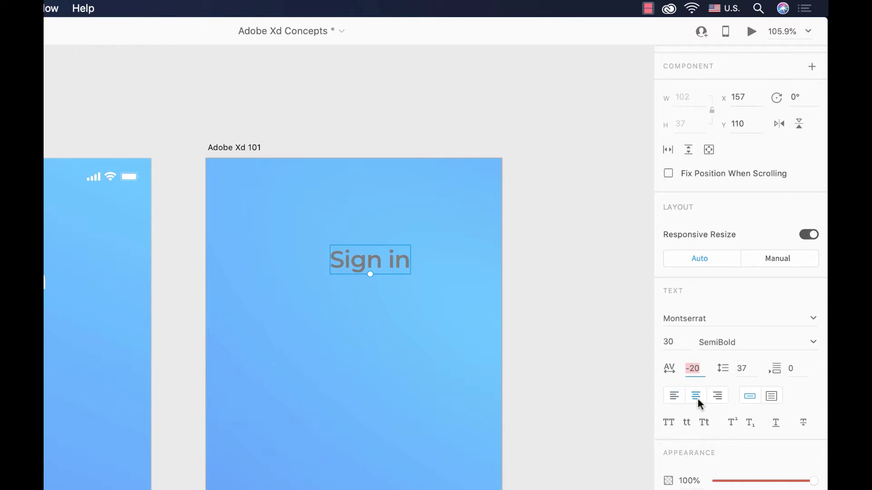
pyautogui.click(669, 423)
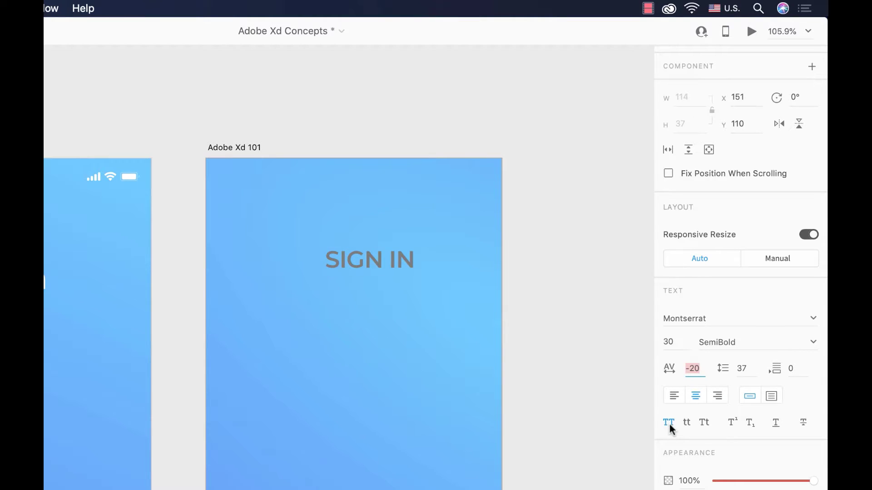
pyautogui.click(685, 424)
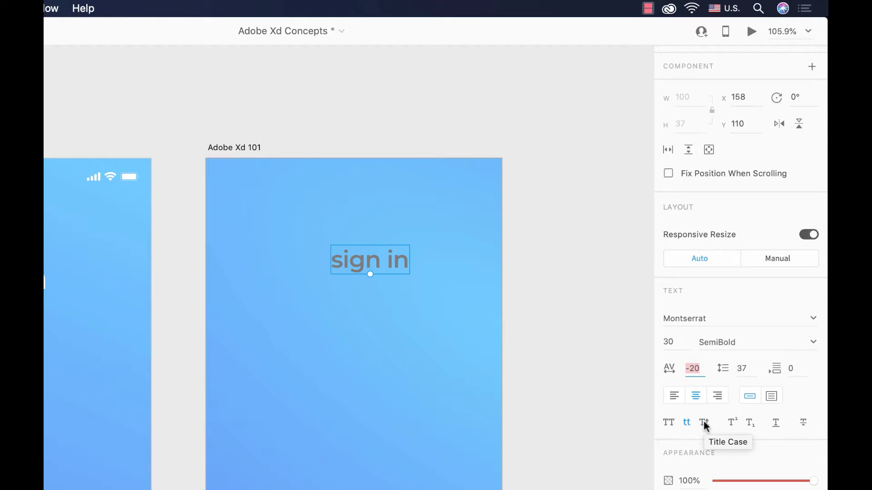
pyautogui.click(705, 423)
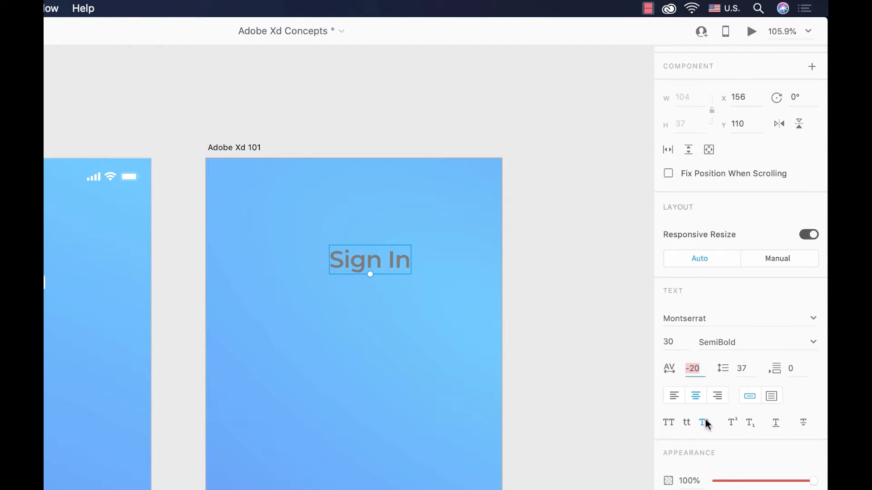
# Try superscript, subscript, underline and strikethrough on the heading, turning each off again
pyautogui.click(732, 424)
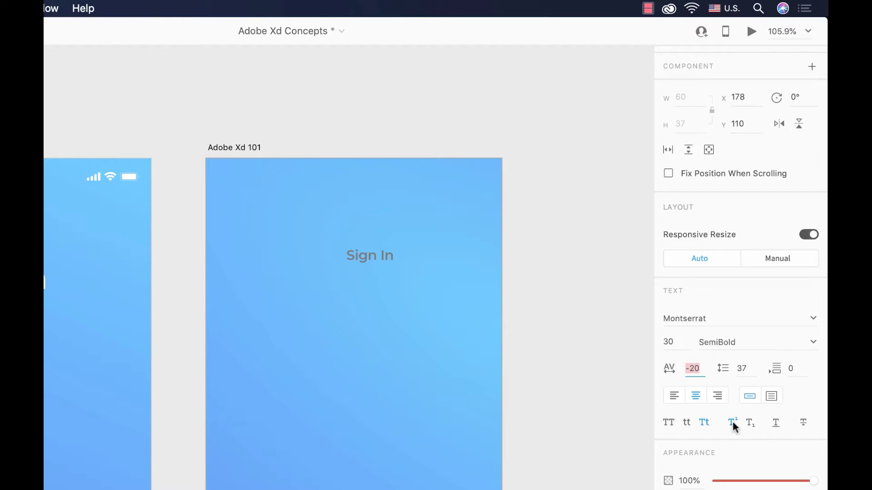
pyautogui.click(749, 425)
pyautogui.click(749, 425)
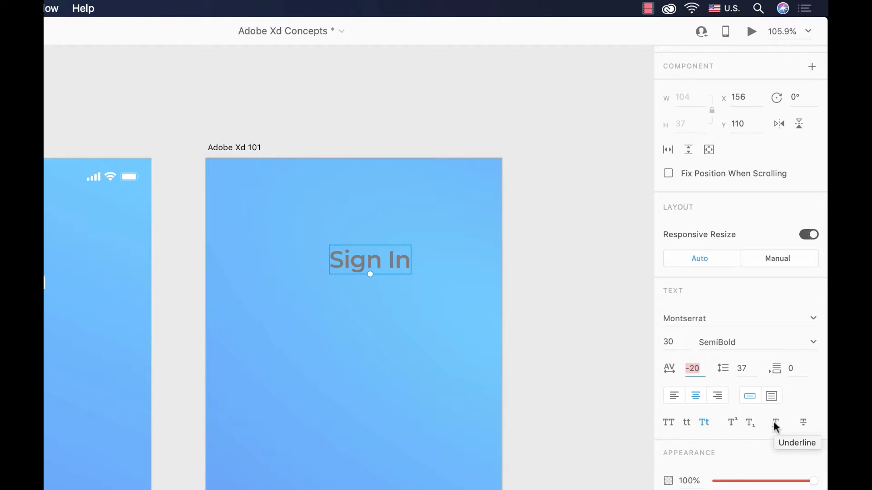
pyautogui.click(775, 424)
pyautogui.scroll(5, 362, 266)
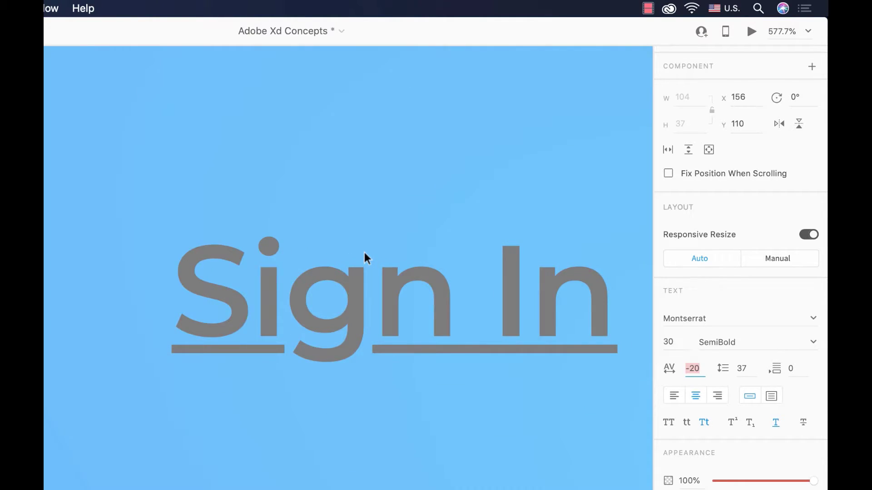
pyautogui.hscroll(3, 366, 258)
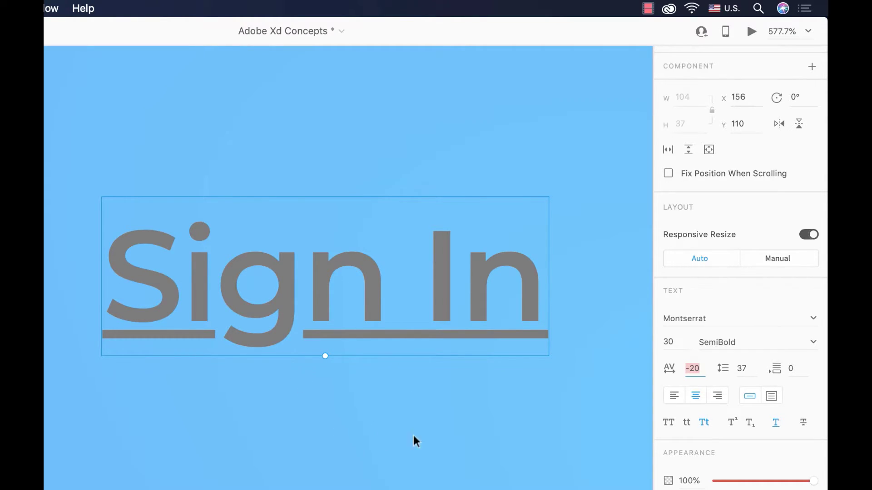
pyautogui.click(777, 423)
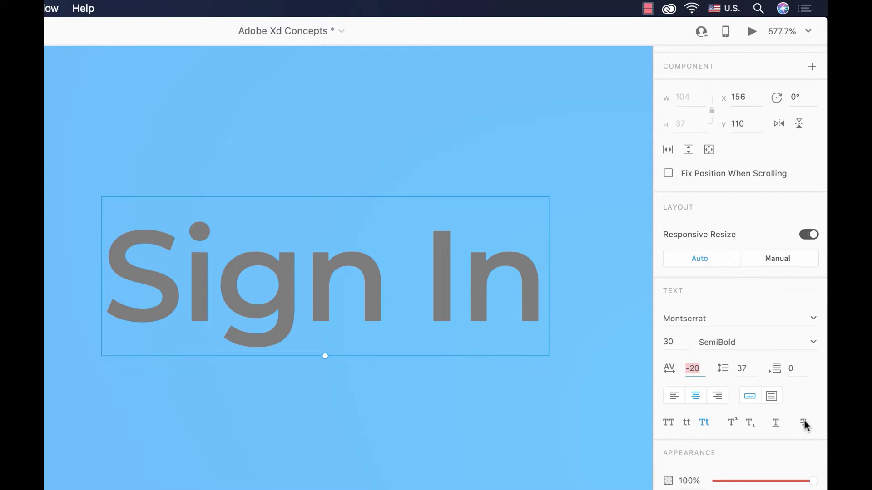
pyautogui.click(803, 424)
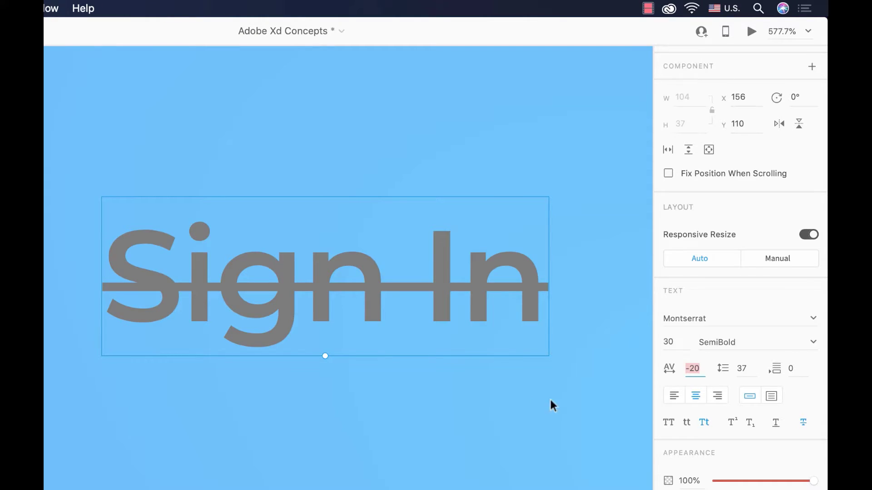
pyautogui.click(803, 423)
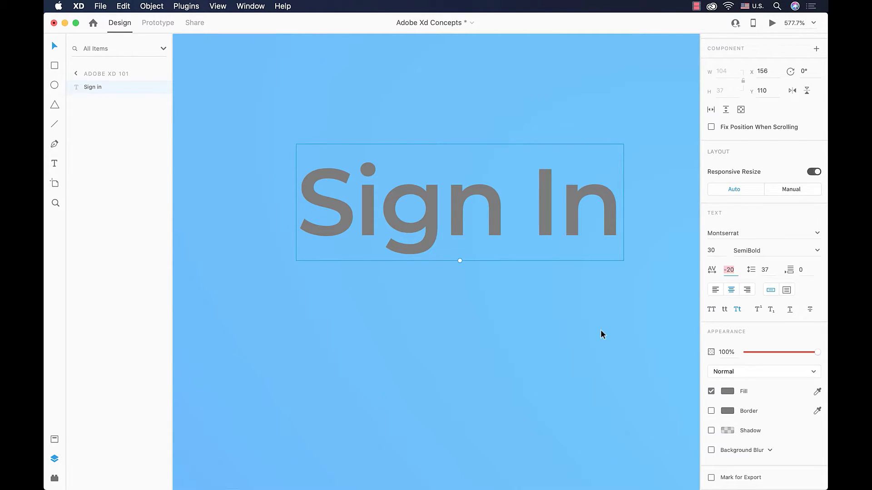
# Narrow the XD window and open File/TEXT/Point text.txt in TextEdit beside the design
pyautogui.scroll(-10, 592, 336)
pyautogui.hscroll(5, 595, 336)
pyautogui.scroll(-1, 601, 334)
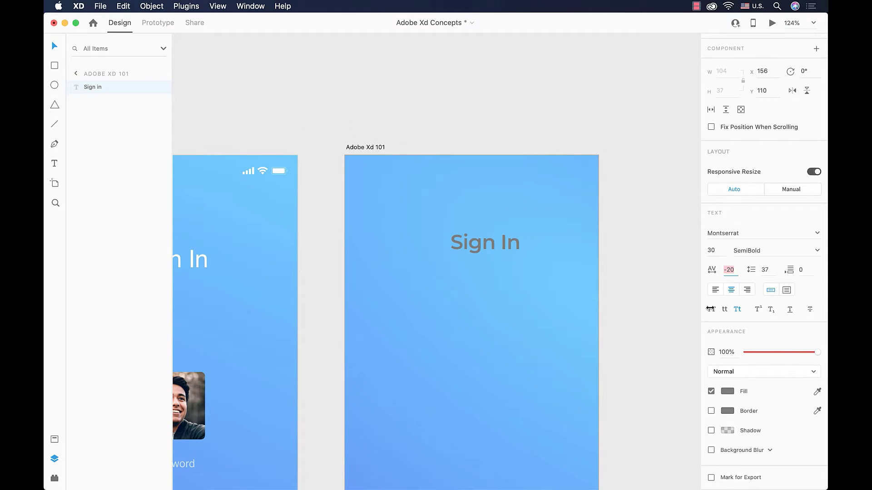
pyautogui.moveTo(827, 246); pyautogui.dragTo(734, 245)
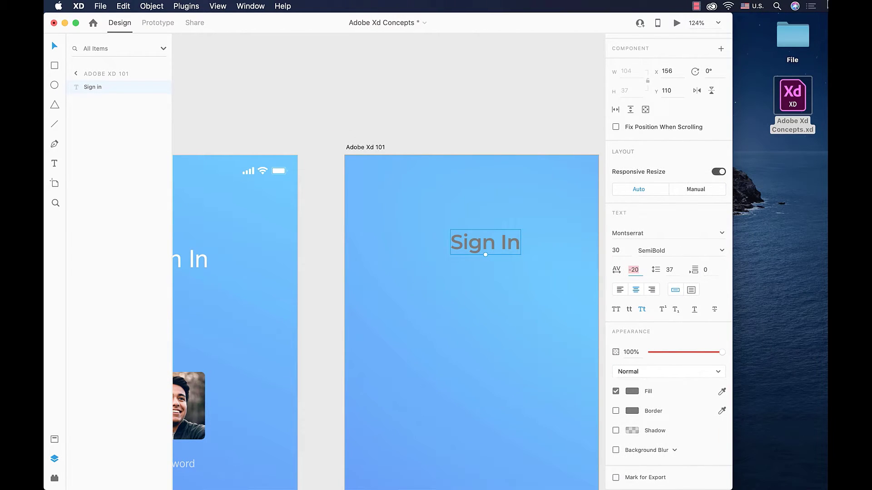
pyautogui.doubleClick(793, 37)
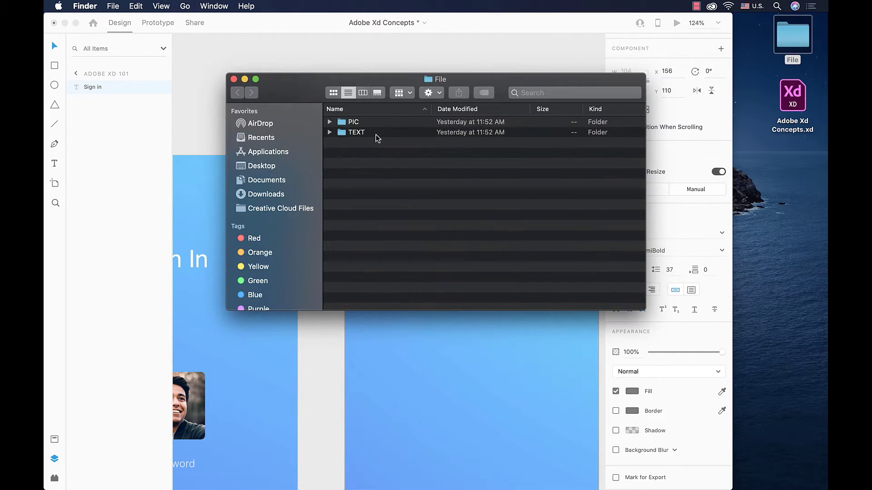
pyautogui.click(357, 133)
pyautogui.doubleClick(357, 133)
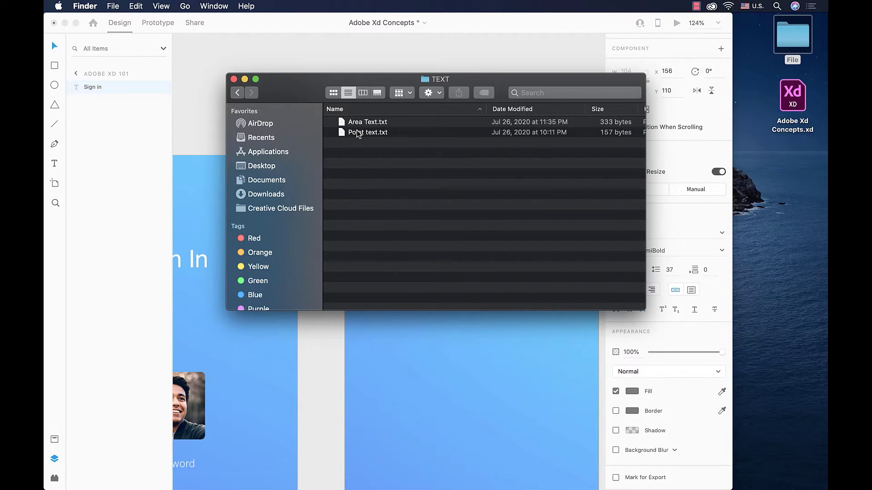
pyautogui.click(373, 134)
pyautogui.doubleClick(373, 134)
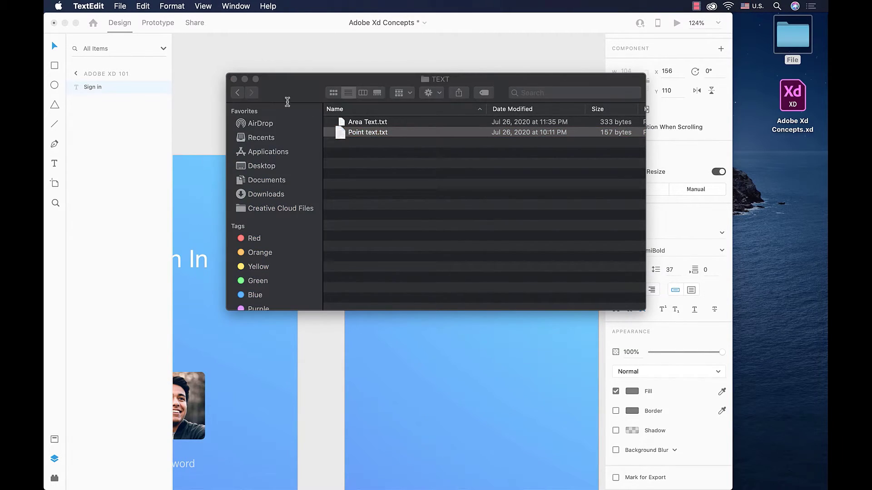
pyautogui.moveTo(204, 41); pyautogui.dragTo(558, 21)
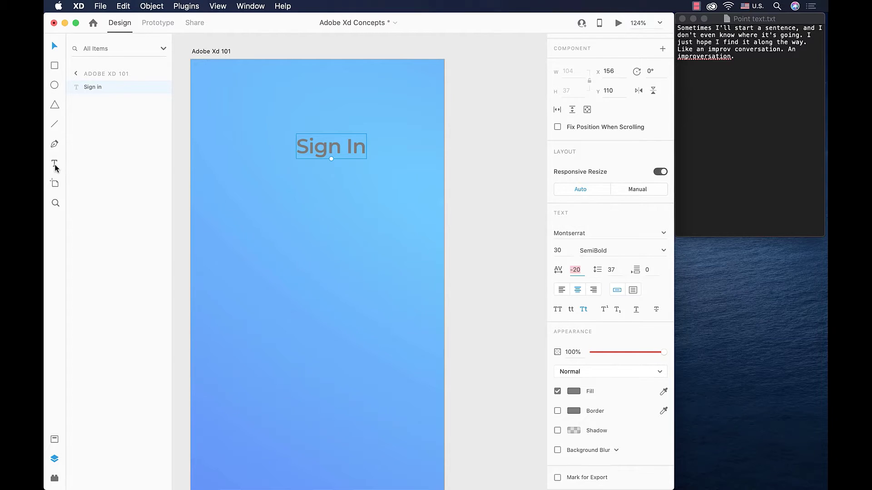
# Create a 'sometimes' text layer and drag it into the Adobe Xd 101 artboard below the heading
pyautogui.click(55, 168)
pyautogui.hscroll(-2, 273, 216)
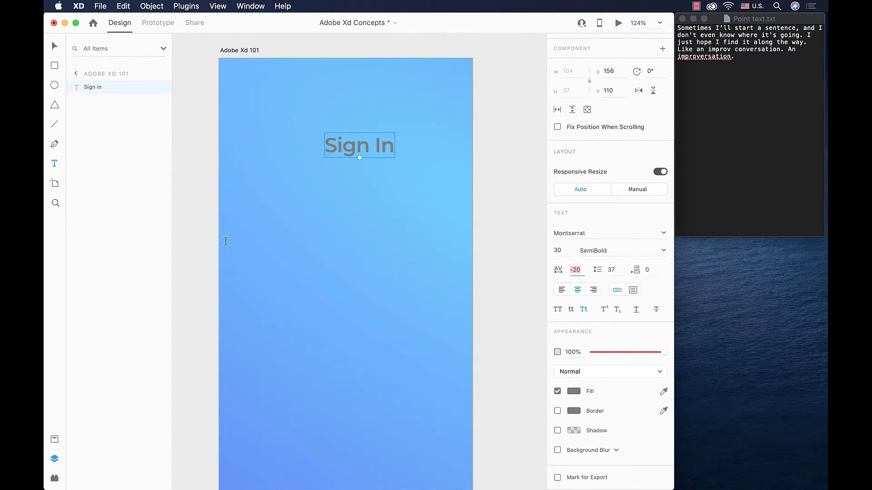
pyautogui.click(226, 235)
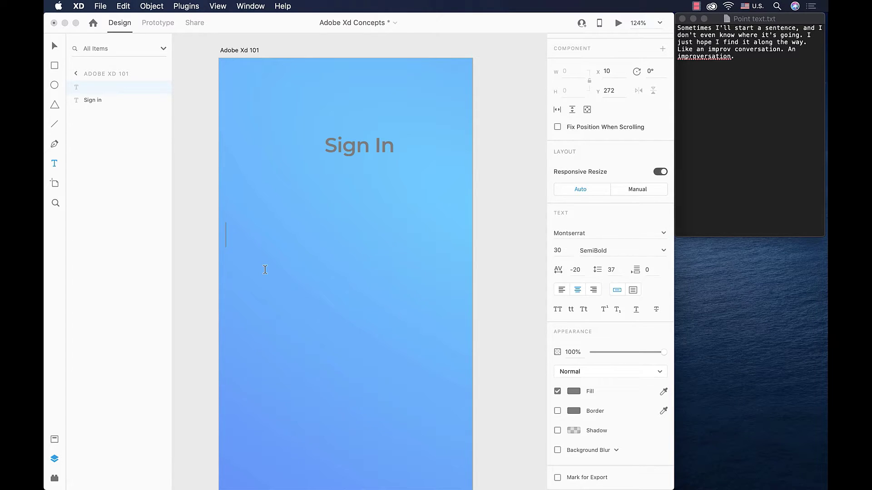
pyautogui.write('some')
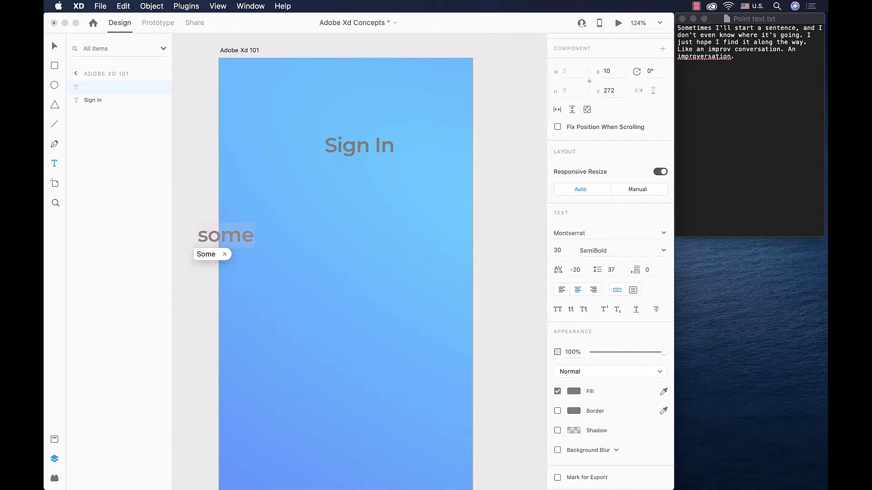
pyautogui.write('times')
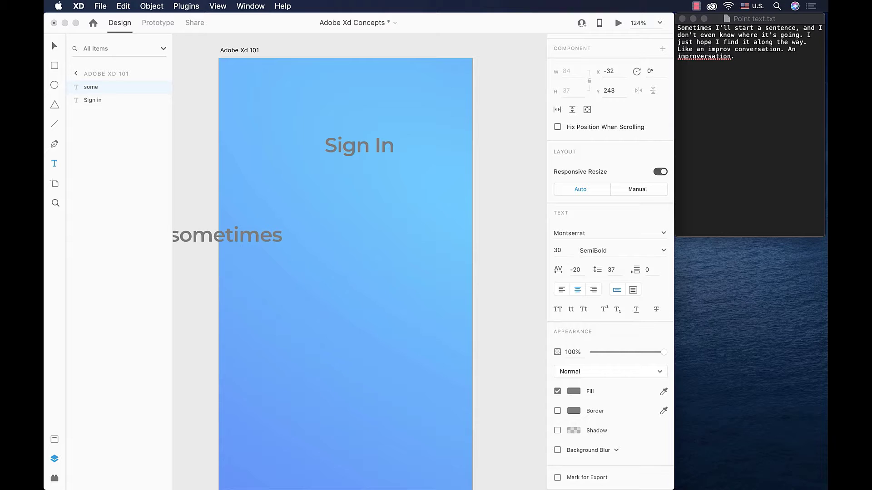
pyautogui.scroll(-5, 321, 274)
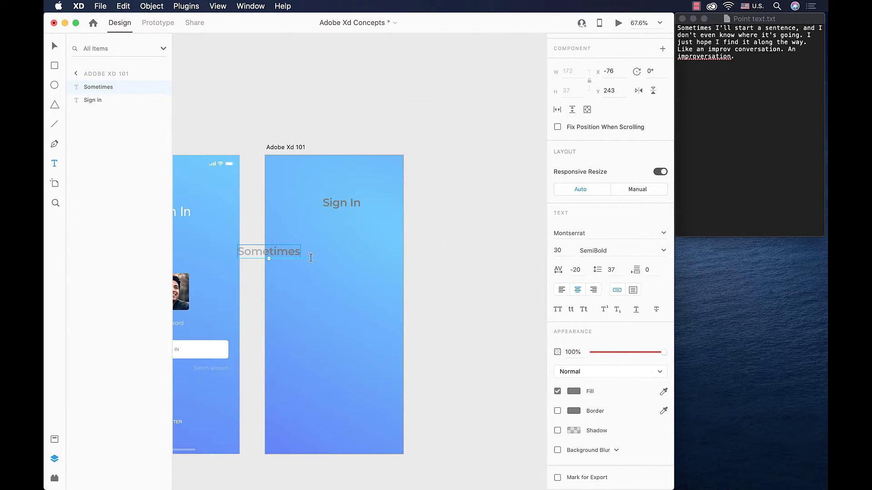
pyautogui.press('Escape')
pyautogui.moveTo(279, 255); pyautogui.dragTo(314, 257)
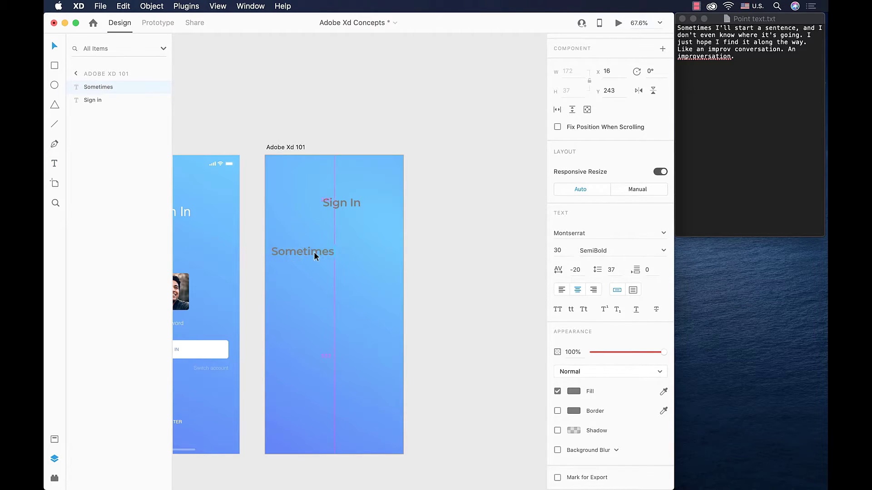
# Left-align the text and type 'Sometimes ill start a Sentence and I don't Even know where its Going' across several lines
pyautogui.click(561, 290)
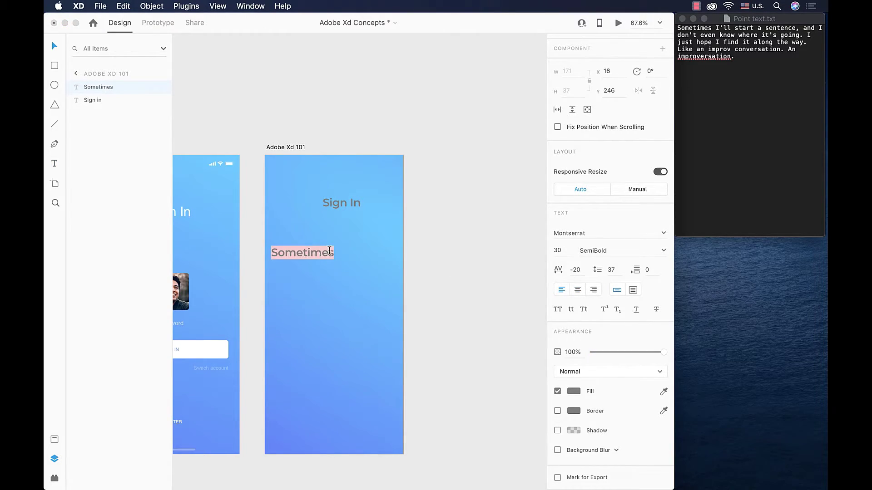
pyautogui.press('Escape')
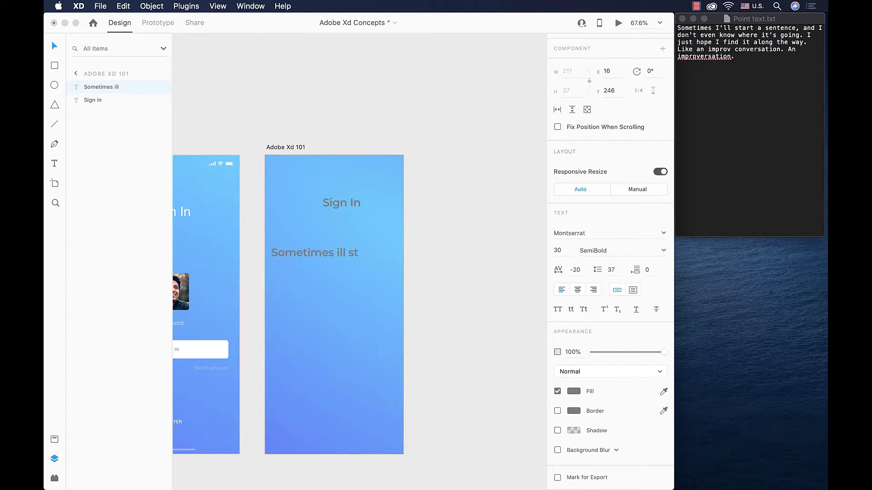
pyautogui.write('art a')
pyautogui.write(' sentenc')
pyautogui.write('e')
pyautogui.press('BackSpace')
pyautogui.press('BackSpace')
pyautogui.press('BackSpace')
pyautogui.press('BackSpace')
pyautogui.press('BackSpace')
pyautogui.press('BackSpace')
pyautogui.press('BackSpace')
pyautogui.press('BackSpace')
pyautogui.press('Return')
pyautogui.write('sentence')
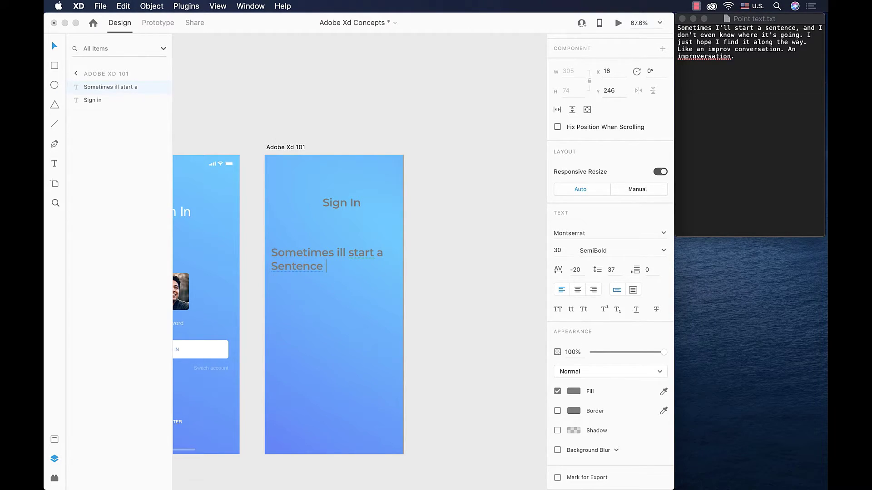
pyautogui.write(', and I ')
pyautogui.write("don't ev")
pyautogui.write('e')
pyautogui.press('BackSpace')
pyautogui.press('BackSpace')
pyautogui.press('BackSpace')
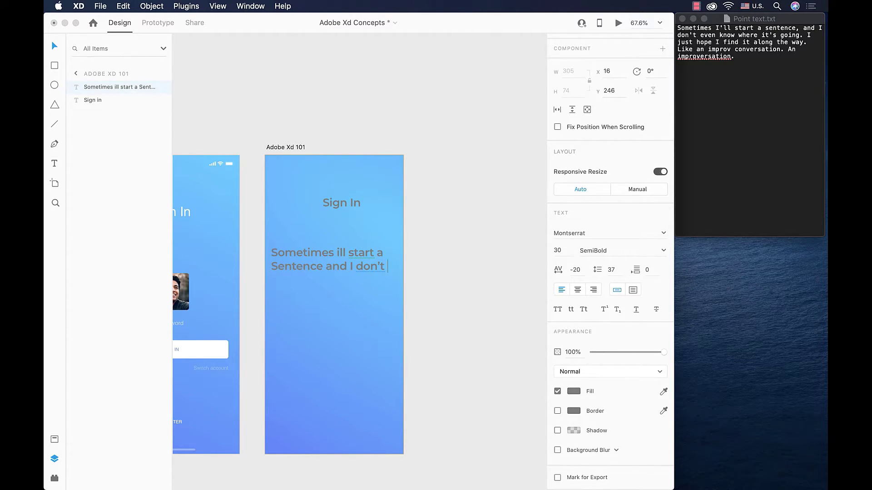
pyautogui.press('Return')
pyautogui.write('Even know whe')
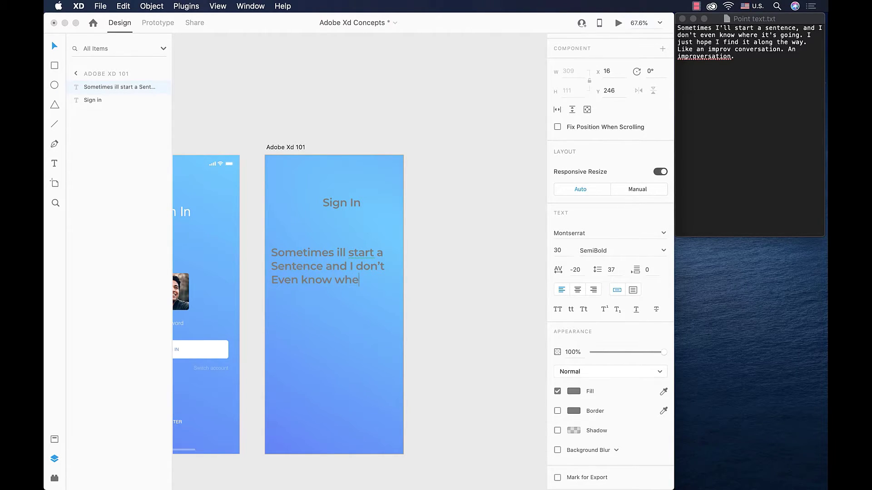
pyautogui.write('re its')
pyautogui.press('Return')
pyautogui.write('going')
# Type the final lines: ', I just hope I Find it along the way,' / 'Like an improve' / 'conversation , animproversation'
pyautogui.write(', I just hope I ')
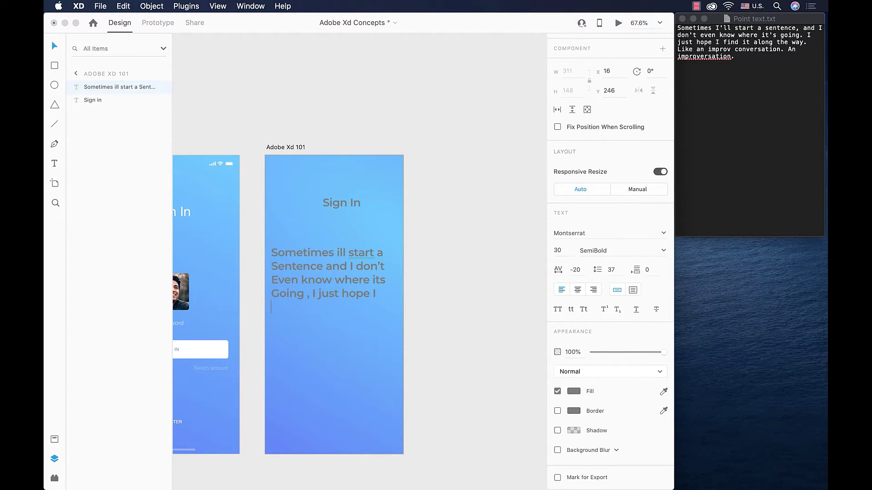
pyautogui.write('Find it along the wa')
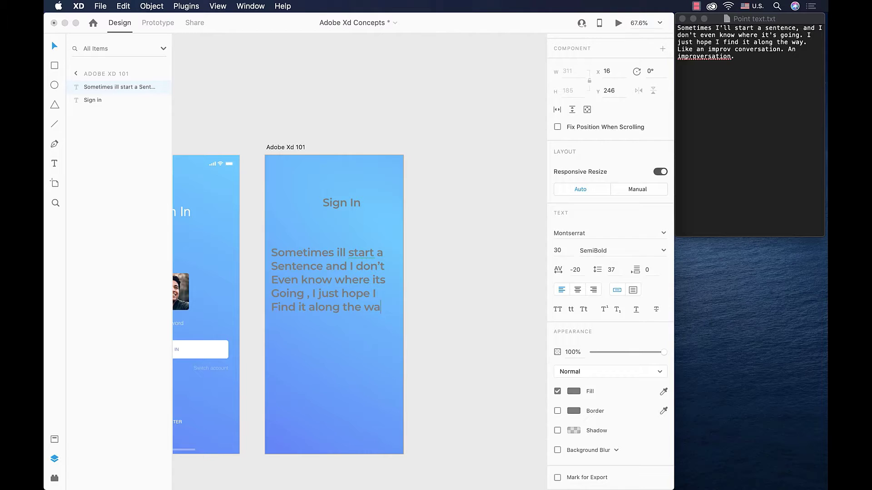
pyautogui.write('y,')
pyautogui.press('Return')
pyautogui.write('Like an improve')
pyautogui.press('Return')
pyautogui.write('conv')
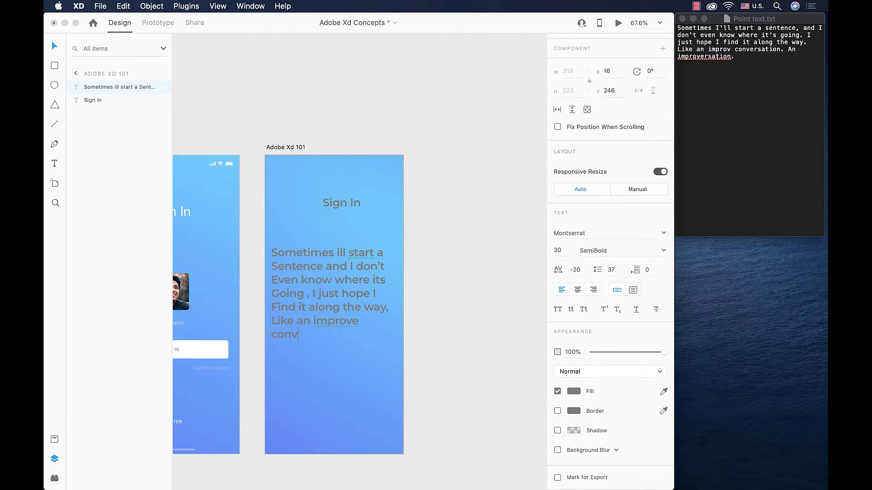
pyautogui.write('ersation , anim')
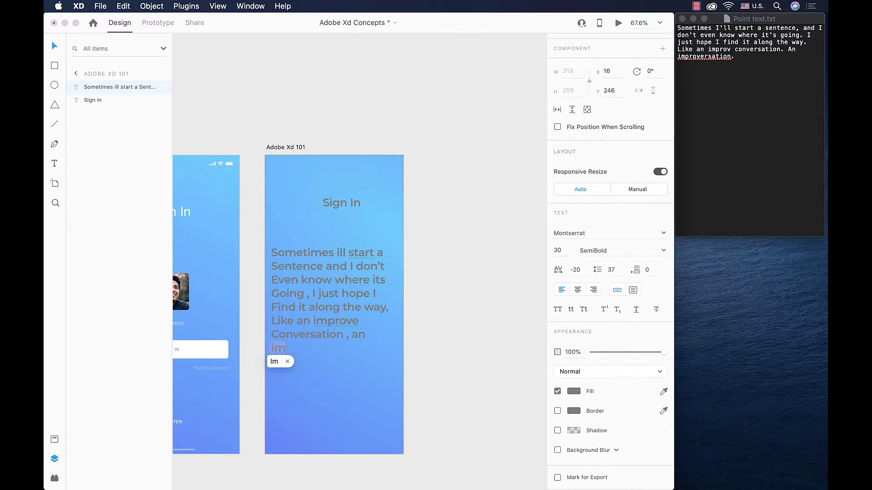
pyautogui.write('prove')
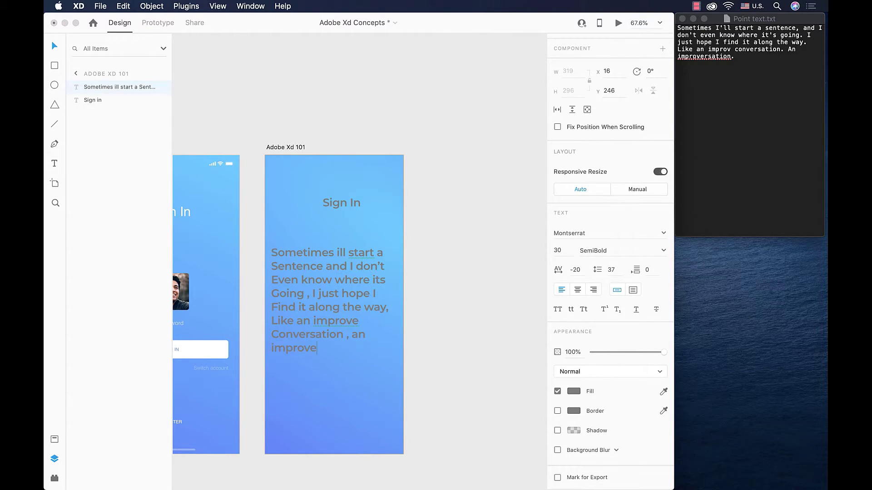
pyautogui.write('rsation.')
pyautogui.click(693, 109)
# Close the Point text.txt reference note and maximize the Adobe XD window
pyautogui.click(682, 20)
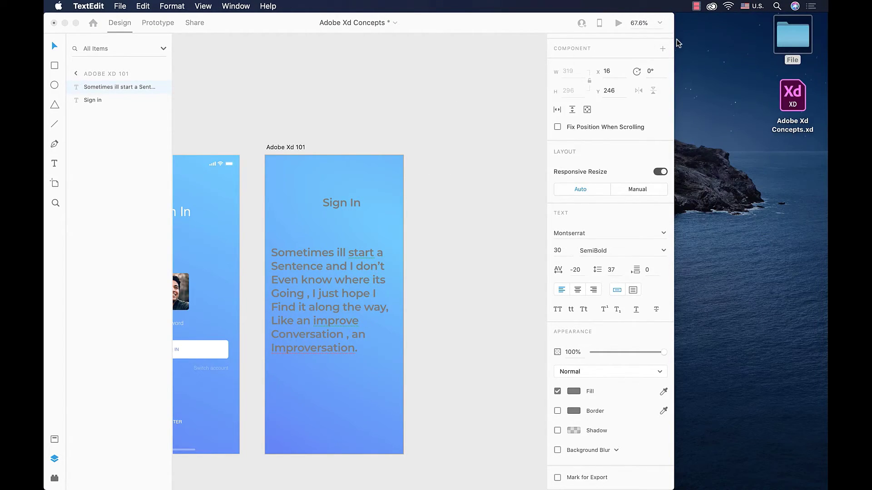
pyautogui.click(330, 352)
pyautogui.moveTo(674, 14); pyautogui.dragTo(825, 11)
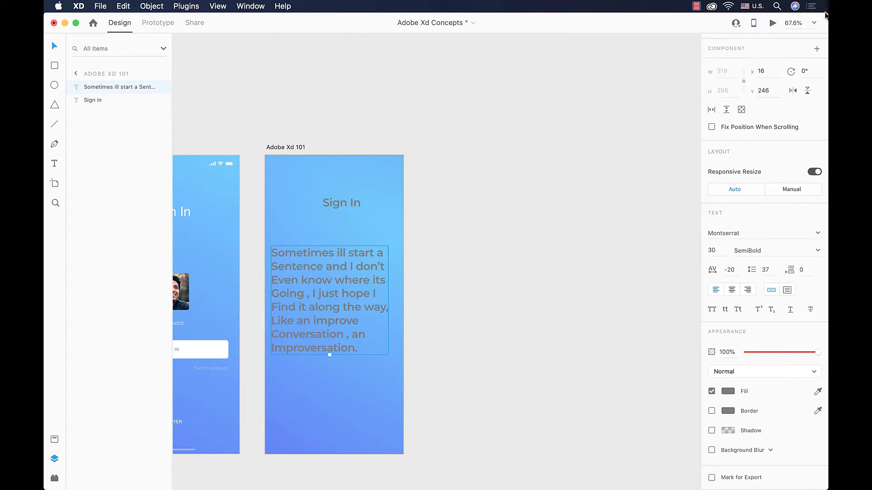
pyautogui.scroll(5, 312, 260)
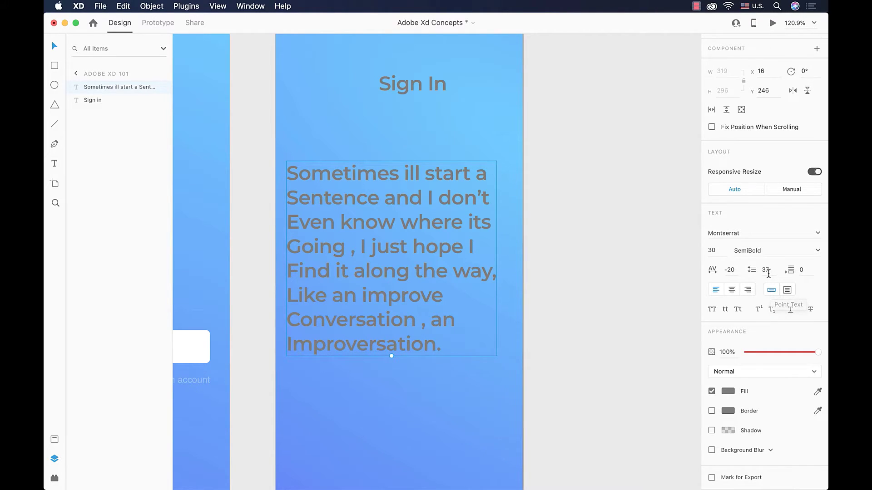
# Set the paragraph's line spacing to 33 and paragraph spacing to 11
pyautogui.click(767, 271)
pyautogui.press('Up')
pyautogui.press('Up')
pyautogui.press('Up')
pyautogui.press('Up')
pyautogui.press('Up')
pyautogui.press('Up')
pyautogui.press('Up')
pyautogui.press('Up')
pyautogui.press('Up')
pyautogui.press('Up')
pyautogui.press('Up')
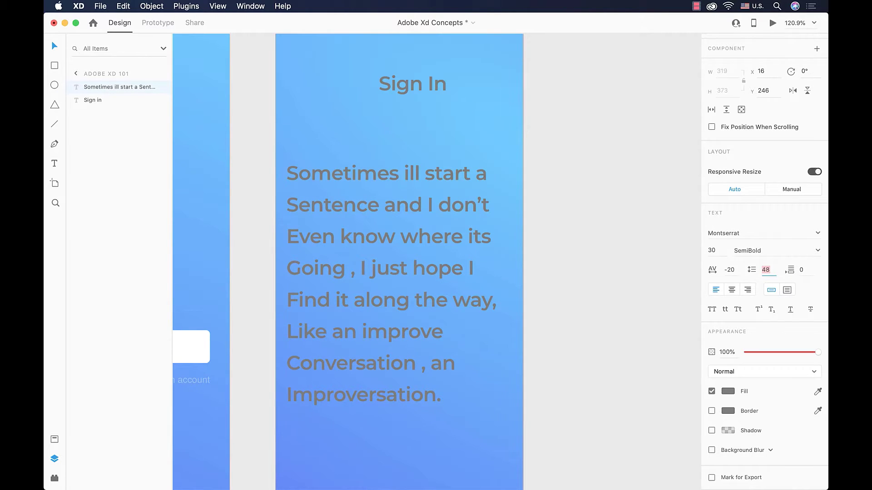
pyautogui.scroll(-2, 669, 307)
pyautogui.press('Down')
pyautogui.press('Down')
pyautogui.press('Down')
pyautogui.press('Down')
pyautogui.press('Down')
pyautogui.press('Down')
pyautogui.press('Down')
pyautogui.press('Down')
pyautogui.press('Down')
pyautogui.press('Down')
pyautogui.press('Down')
pyautogui.press('Down')
pyautogui.press('Down')
pyautogui.press('Down')
pyautogui.press('Down')
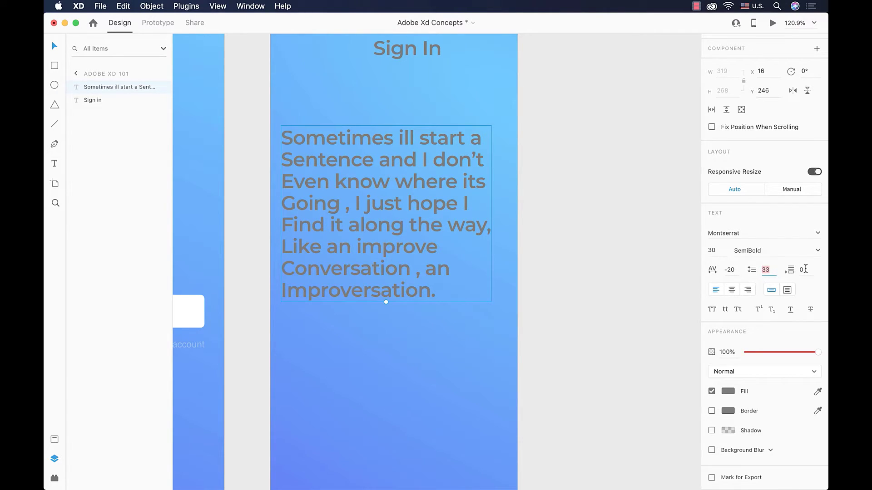
pyautogui.click(803, 269)
pyautogui.press('Up')
pyautogui.press('Up')
pyautogui.press('Up')
pyautogui.press('Up')
pyautogui.press('Up')
pyautogui.press('Up')
pyautogui.press('Up')
pyautogui.press('Up')
pyautogui.press('Up')
pyautogui.press('Up')
pyautogui.press('Up')
pyautogui.press('Up')
pyautogui.press('Up')
pyautogui.press('Up')
pyautogui.press('Up')
pyautogui.press('Up')
pyautogui.press('Up')
pyautogui.press('Up')
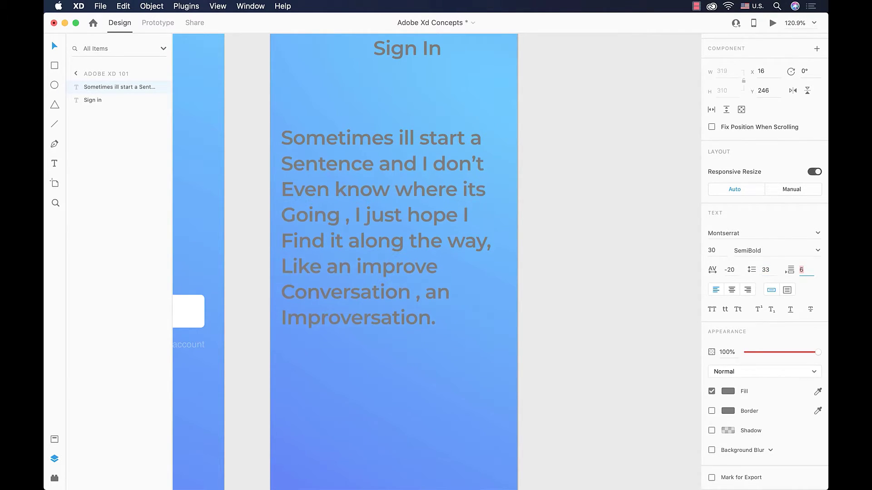
pyautogui.press('Down')
pyautogui.press('Down')
pyautogui.press('Down')
pyautogui.press('Down')
pyautogui.press('Down')
pyautogui.press('Down')
pyautogui.press('Down')
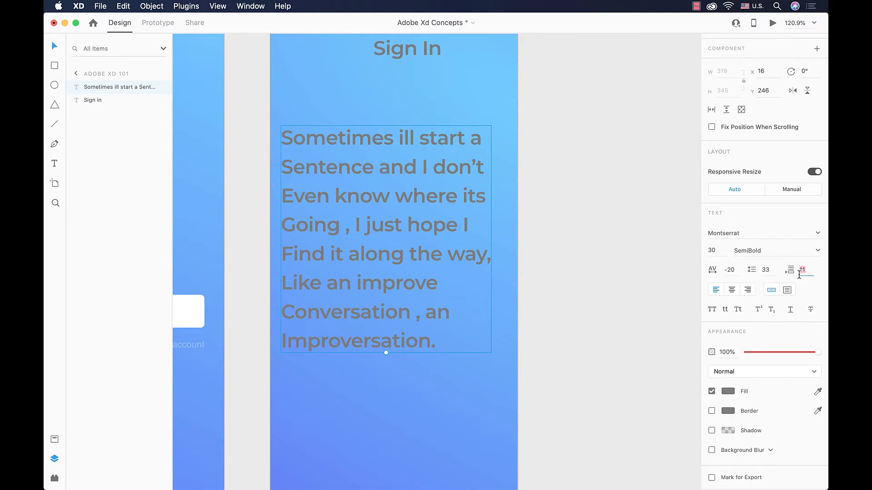
# Try centre alignment on the paragraph, then settle on left alignment
pyautogui.click(733, 290)
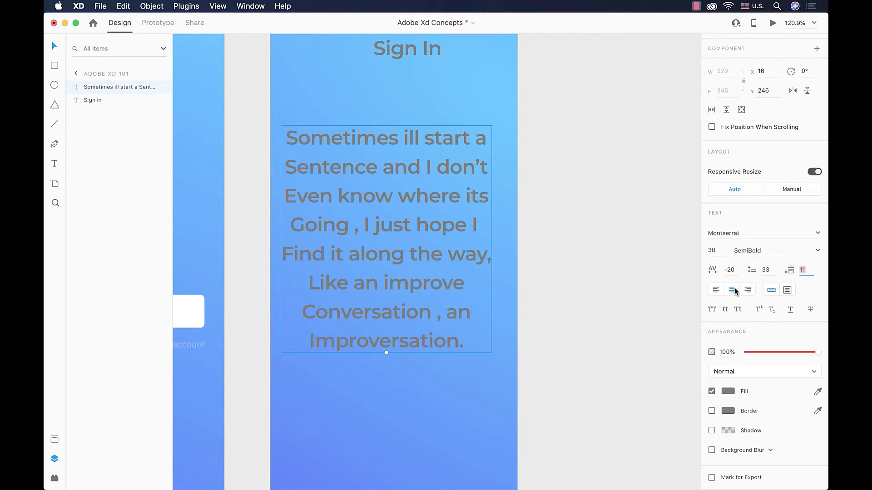
pyautogui.click(718, 291)
pyautogui.click(728, 292)
pyautogui.click(717, 296)
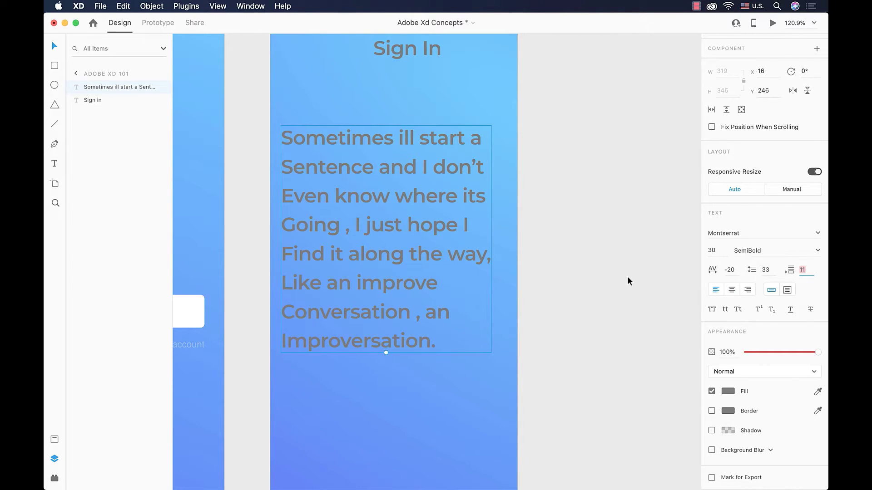
# Move the paragraph lower on the artboard and set its paragraph spacing to 0
pyautogui.scroll(2, 569, 257)
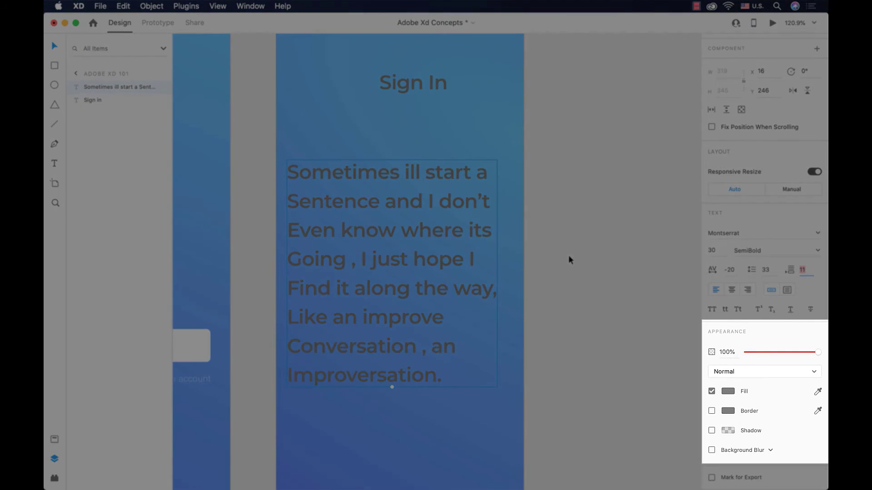
pyautogui.scroll(3, 568, 254)
pyautogui.scroll(-3, 568, 254)
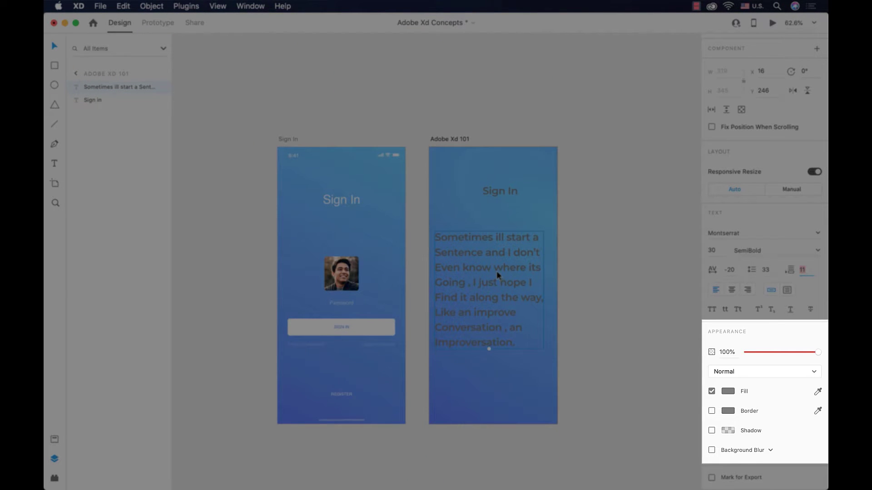
pyautogui.moveTo(484, 296); pyautogui.dragTo(488, 341)
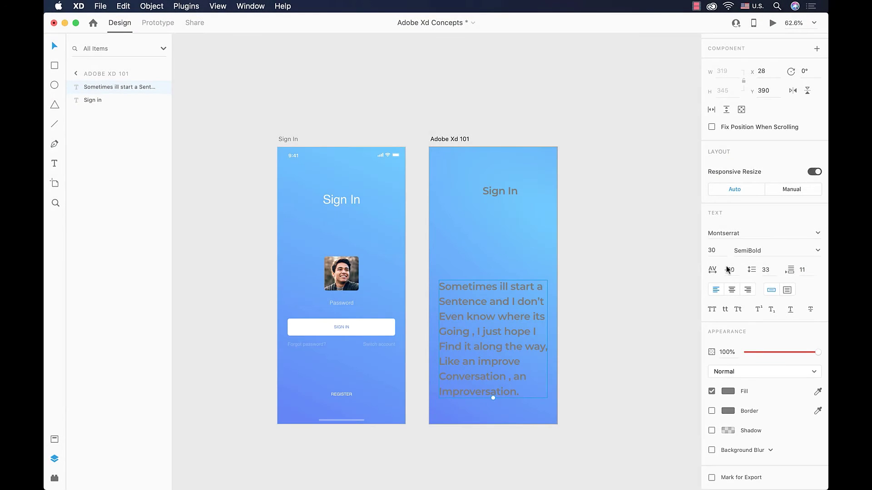
pyautogui.doubleClick(803, 270)
pyautogui.write('0')
pyautogui.press('Return')
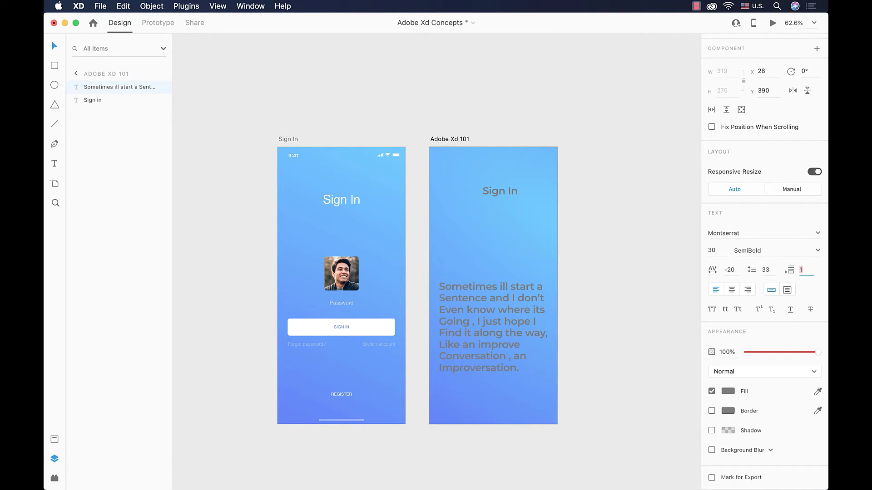
# Set line spacing to 30, drop the paragraph to Y 513, and centre the Sign In heading
pyautogui.hotkey('shift', 'Tab')
pyautogui.write('31')
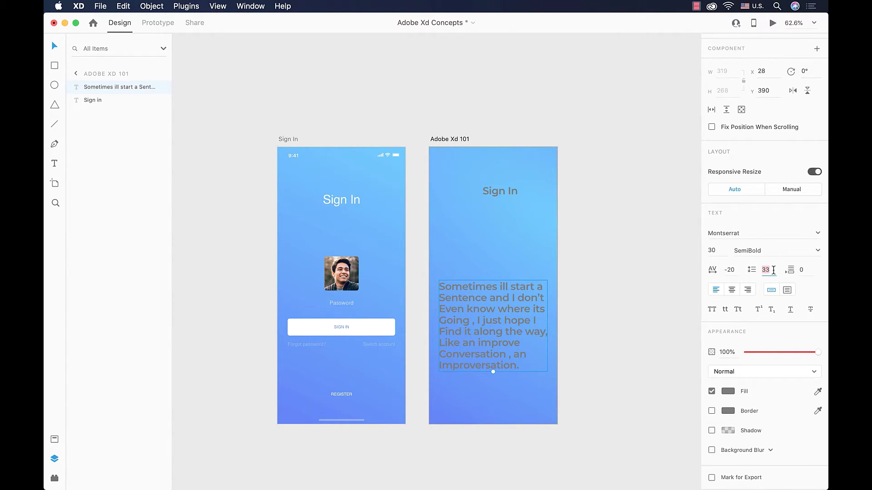
pyautogui.press('Return')
pyautogui.press('Down')
pyautogui.moveTo(499, 320); pyautogui.dragTo(489, 362)
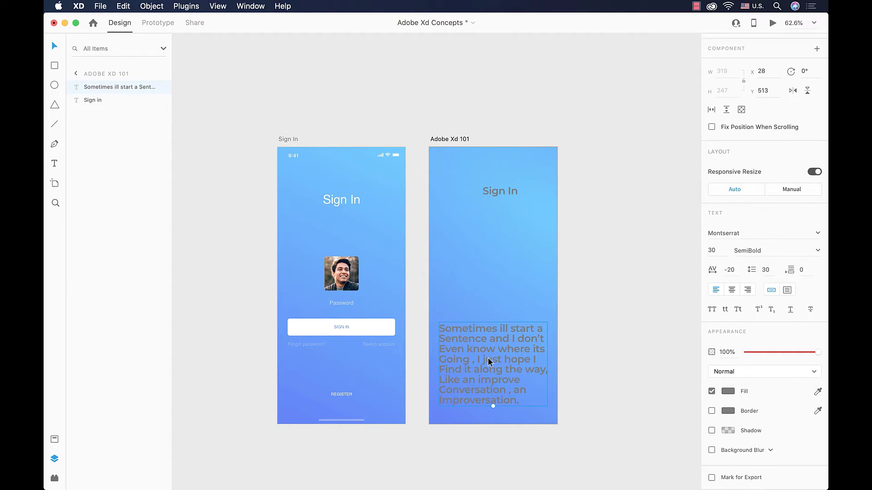
pyautogui.scroll(3, 473, 164)
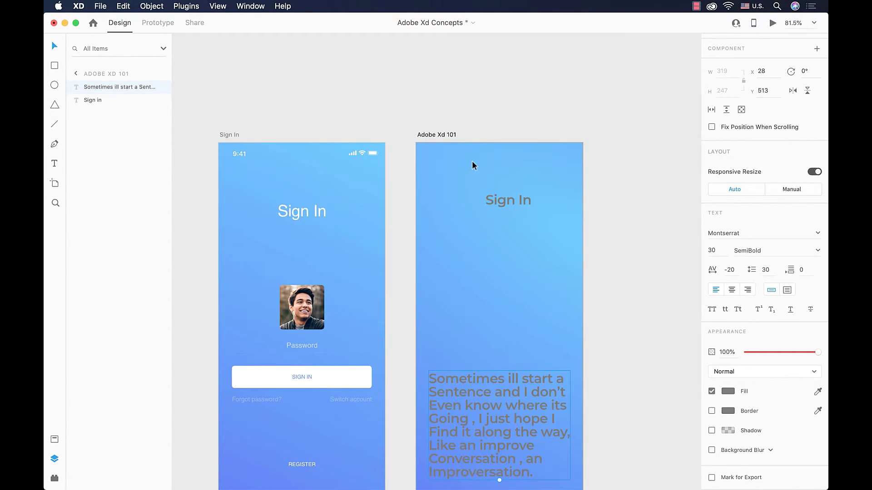
pyautogui.moveTo(525, 199); pyautogui.dragTo(517, 204)
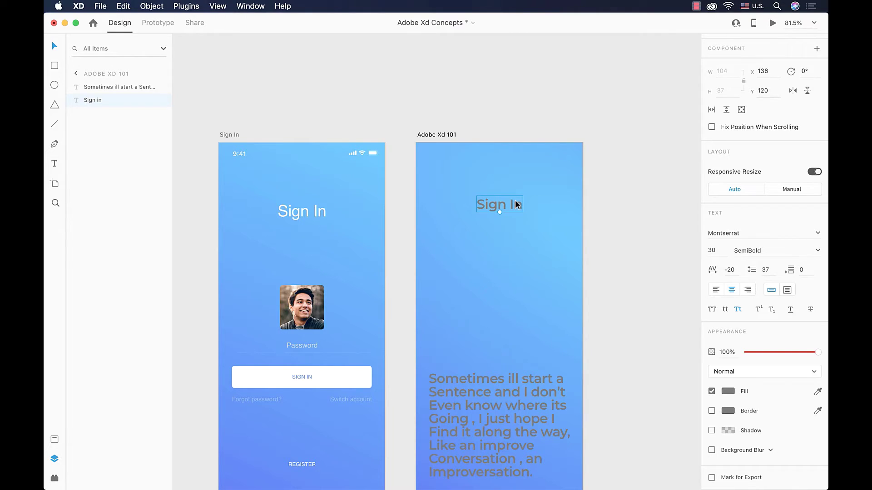
# Drag the Sign In heading's opacity down to about half
pyautogui.scroll(-2, 750, 427)
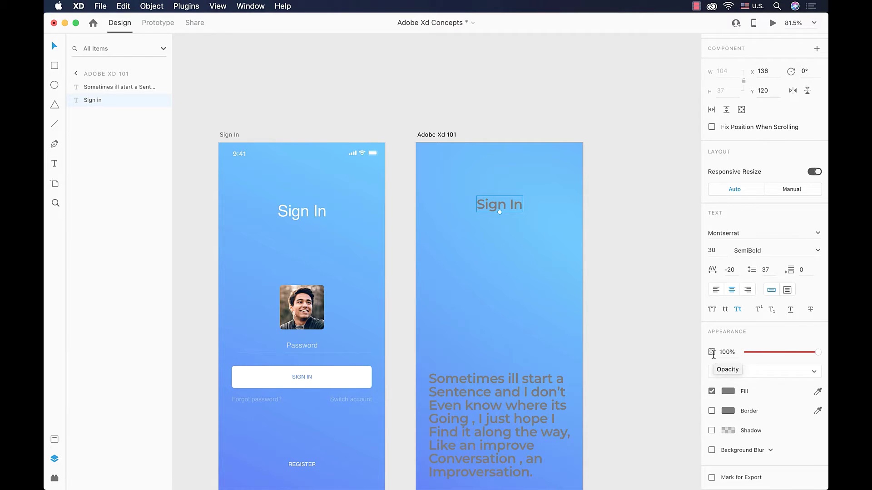
pyautogui.scroll(2, 697, 312)
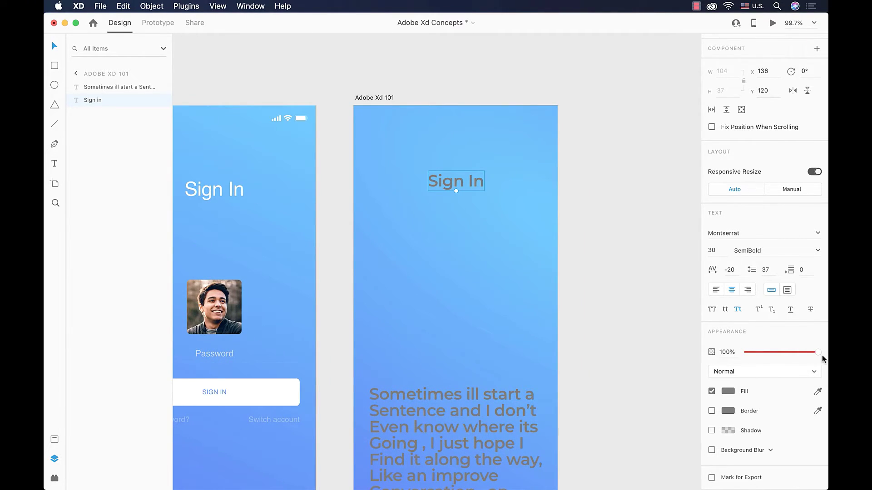
pyautogui.moveTo(818, 352)
pyautogui.mouseDown()
pyautogui.moveTo(753, 366)
pyautogui.moveTo(821, 362)
pyautogui.mouseUp()
pyautogui.hscroll(-3, 611, 323)
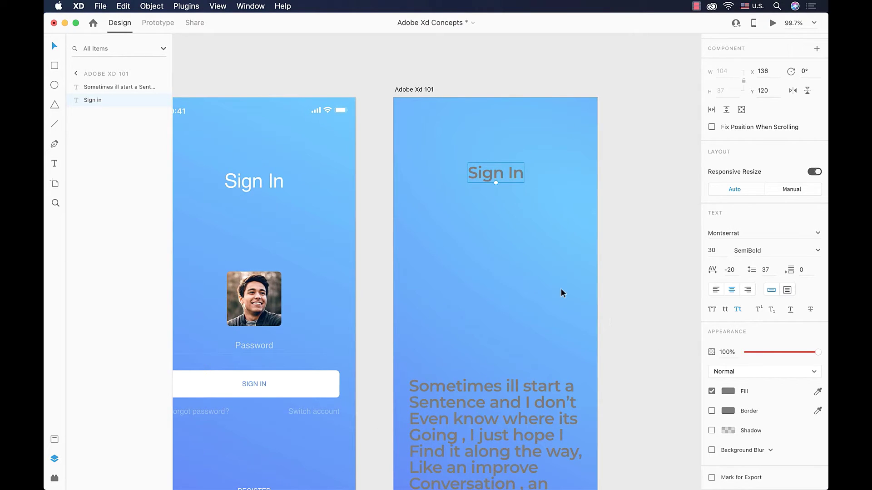
pyautogui.hscroll(-3, 533, 274)
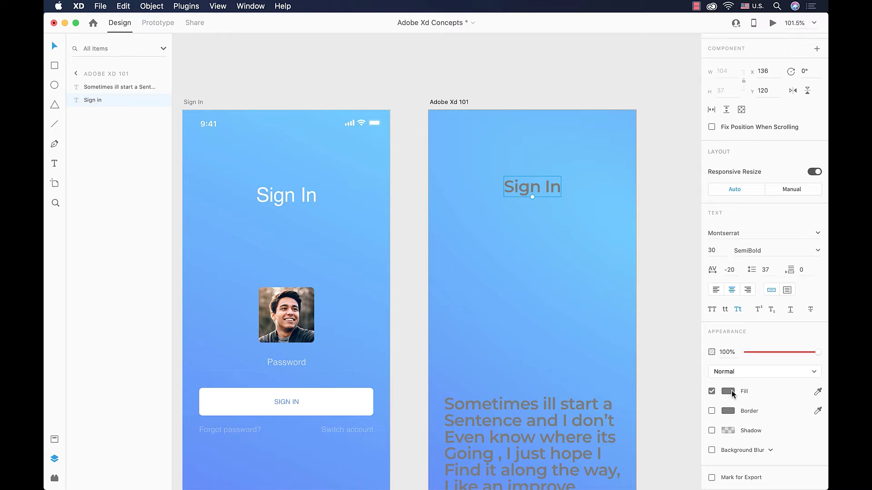
# After trying red and blue, set the heading's fill colour to white FFFFFF
pyautogui.click(729, 392)
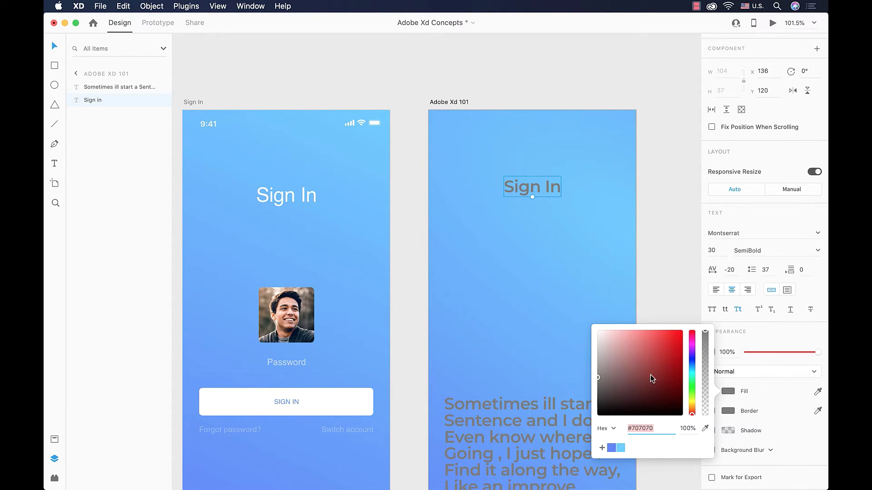
pyautogui.moveTo(652, 377); pyautogui.dragTo(659, 360)
pyautogui.click(692, 360)
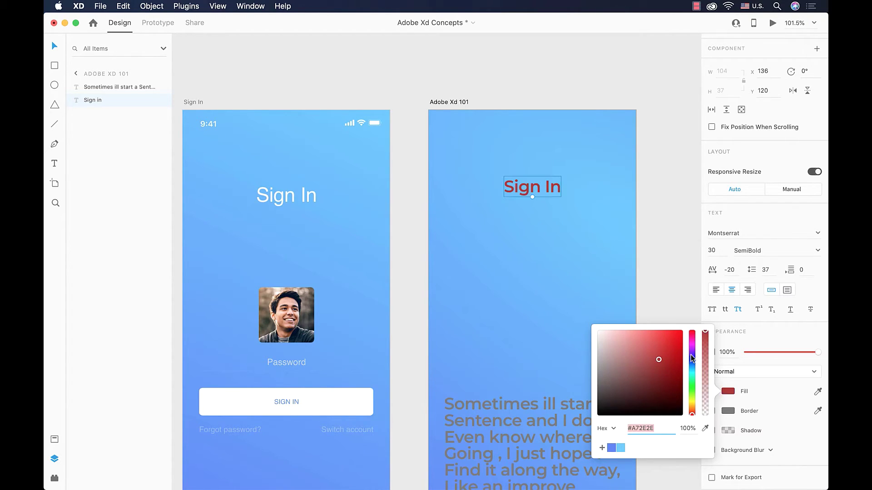
pyautogui.write('FFFFFF')
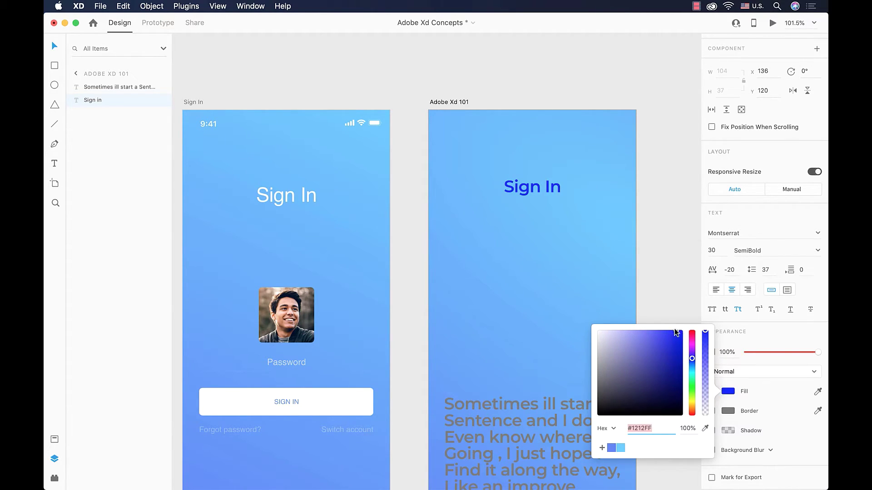
pyautogui.press('Return')
pyautogui.press('Escape')
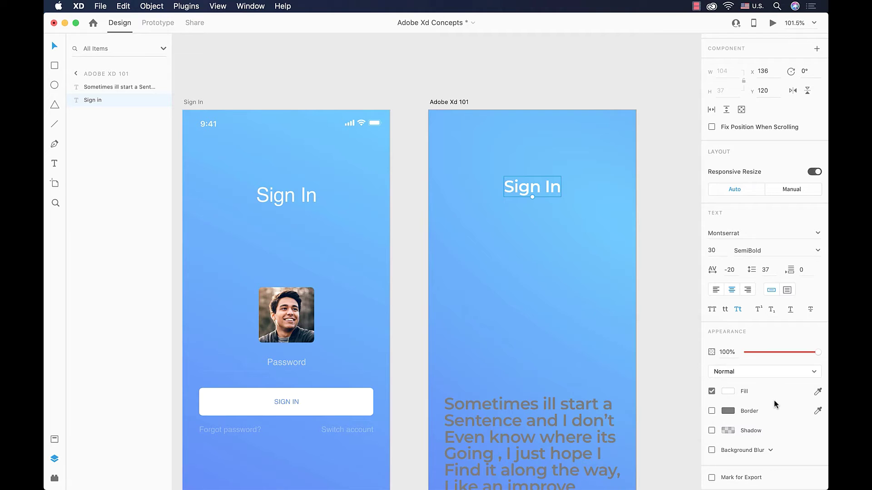
pyautogui.scroll(2, 543, 266)
pyautogui.scroll(3, 543, 268)
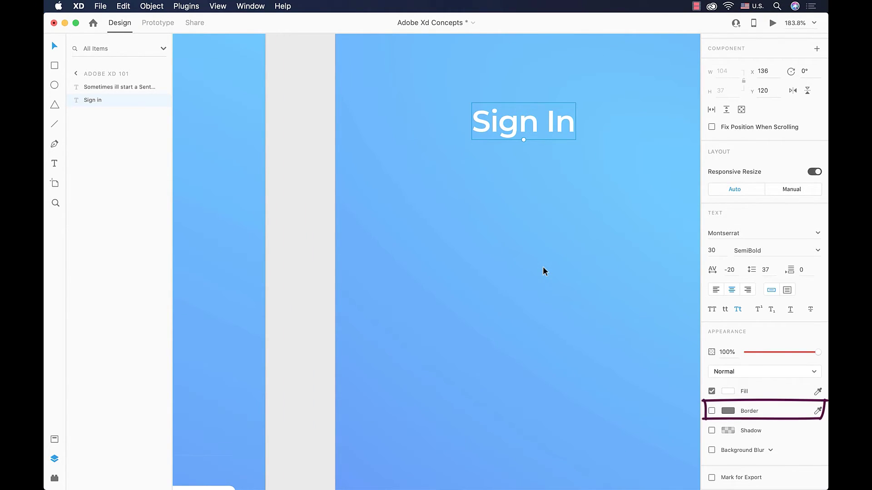
pyautogui.scroll(2, 543, 268)
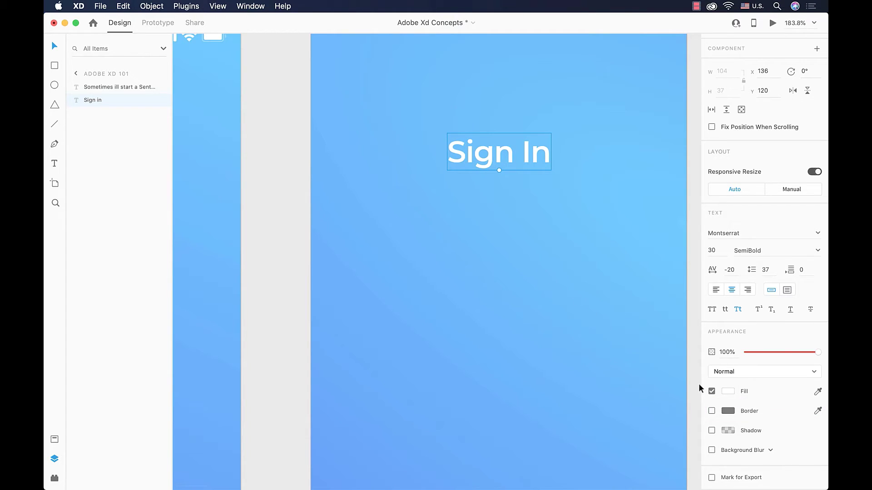
# Add a border to the Sign In heading and colour it purple #7600FF
pyautogui.click(712, 411)
pyautogui.scroll(5, 537, 215)
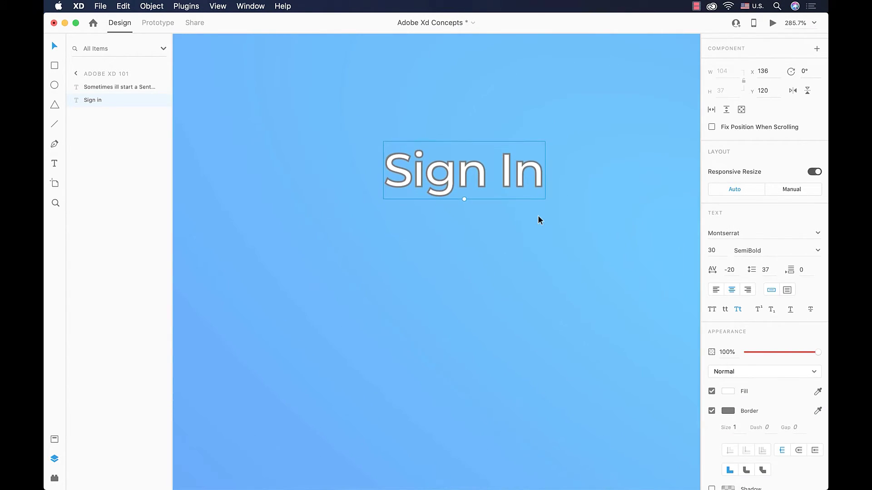
pyautogui.scroll(4, 537, 214)
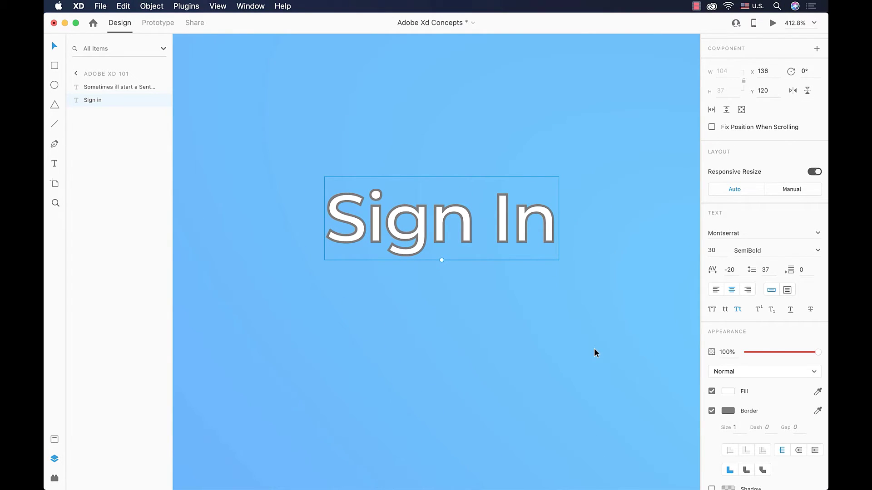
pyautogui.click(728, 415)
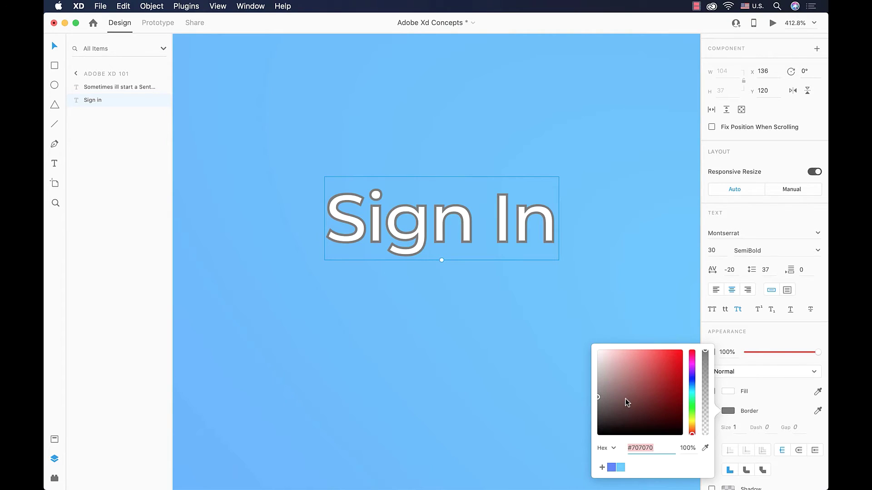
pyautogui.moveTo(626, 403); pyautogui.dragTo(692, 372)
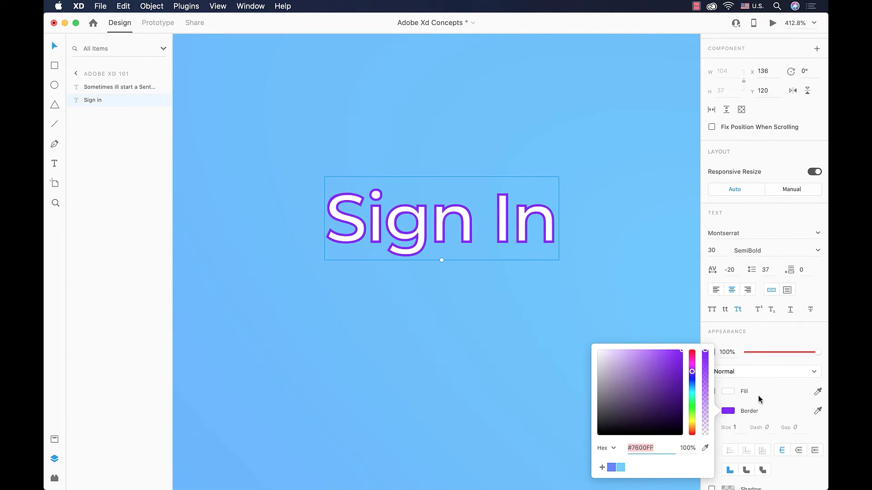
pyautogui.click(784, 404)
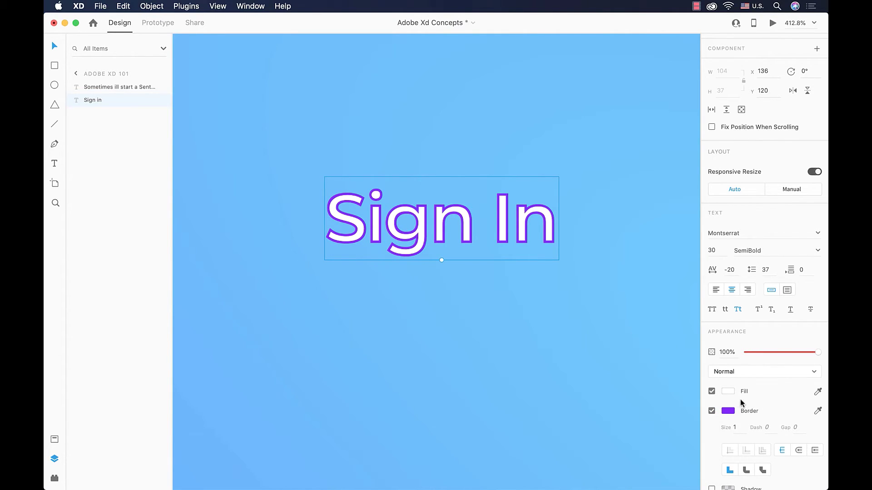
# Turn off the heading's fill and deselect it to preview the outline
pyautogui.click(712, 392)
pyautogui.click(604, 345)
pyautogui.scroll(-3, 560, 312)
pyautogui.scroll(-5, 560, 312)
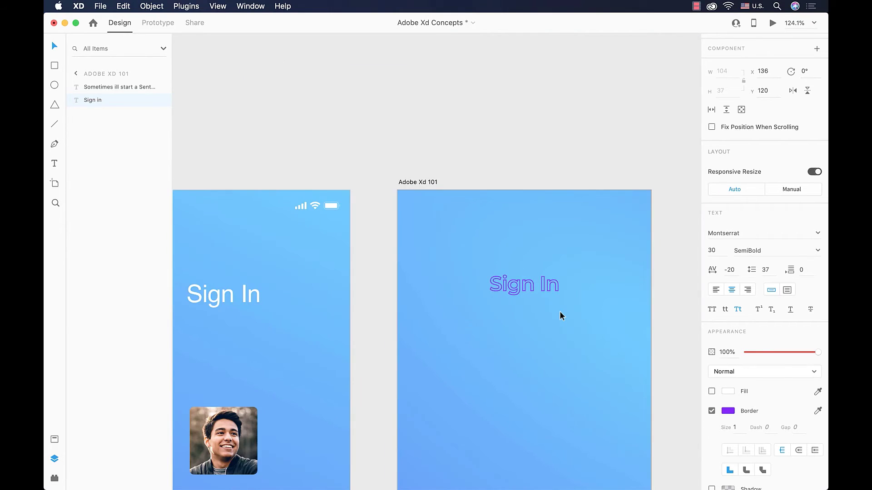
pyautogui.scroll(2, 387, 295)
pyautogui.hscroll(-1, 387, 296)
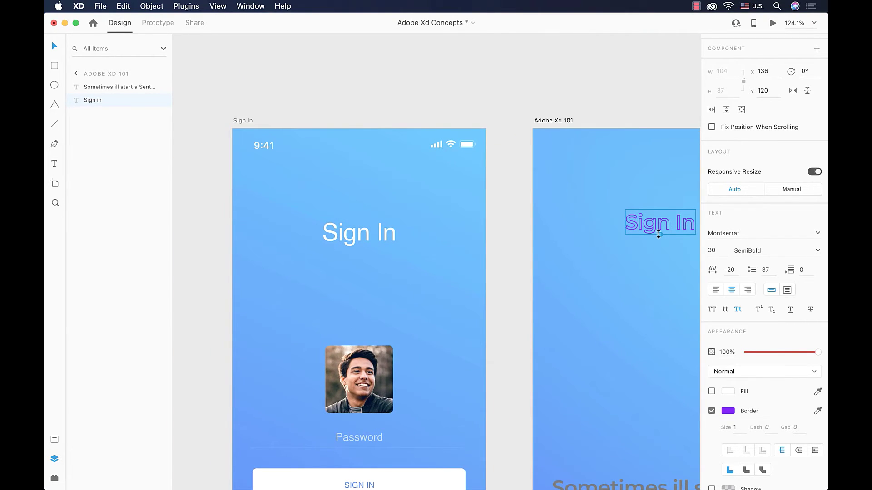
# Drag the Sign In heading back to centre near the artboard top, at X 136, Y 130
pyautogui.moveTo(661, 225)
pyautogui.mouseDown()
pyautogui.moveTo(347, 380)
pyautogui.moveTo(384, 337)
pyautogui.moveTo(377, 337)
pyautogui.moveTo(650, 212)
pyautogui.mouseUp()
pyautogui.scroll(5, 347, 380)
pyautogui.scroll(3, 383, 337)
pyautogui.scroll(-8, 377, 337)
pyautogui.hscroll(5, 651, 213)
pyautogui.scroll(2, 651, 213)
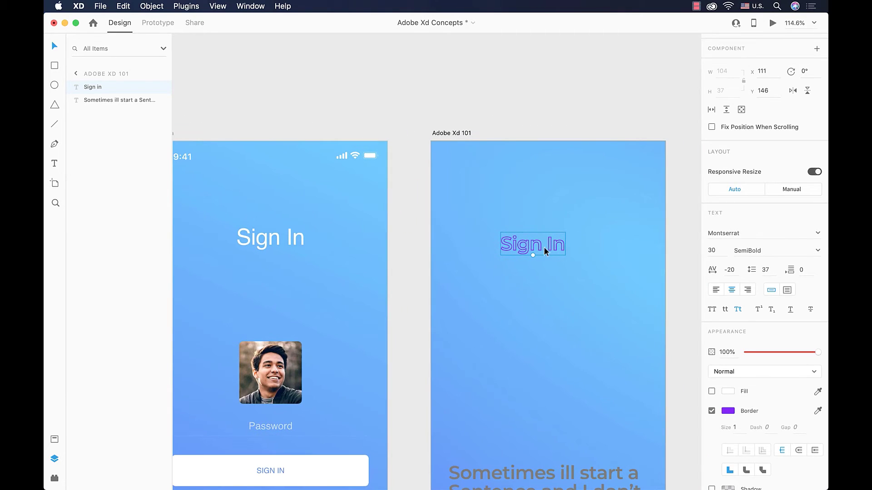
pyautogui.moveTo(538, 246); pyautogui.dragTo(552, 237)
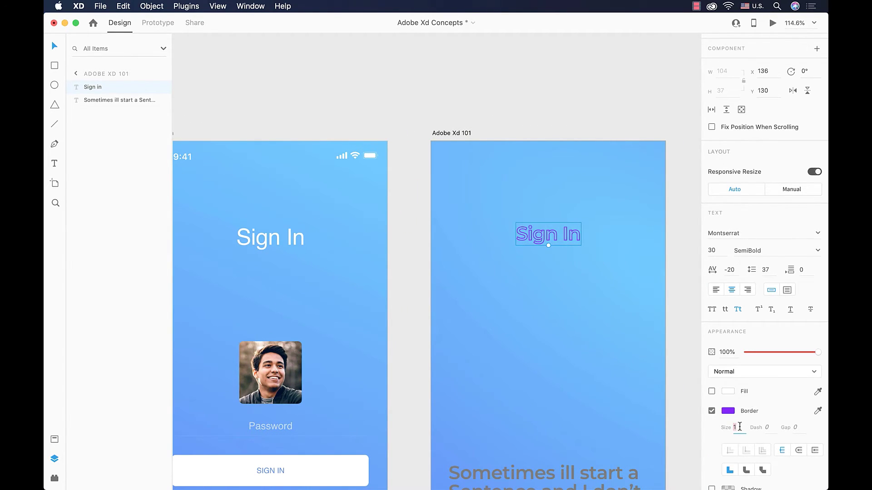
# Try a border size of 2, undo back to 1, and zoom in on the heading
pyautogui.write('2')
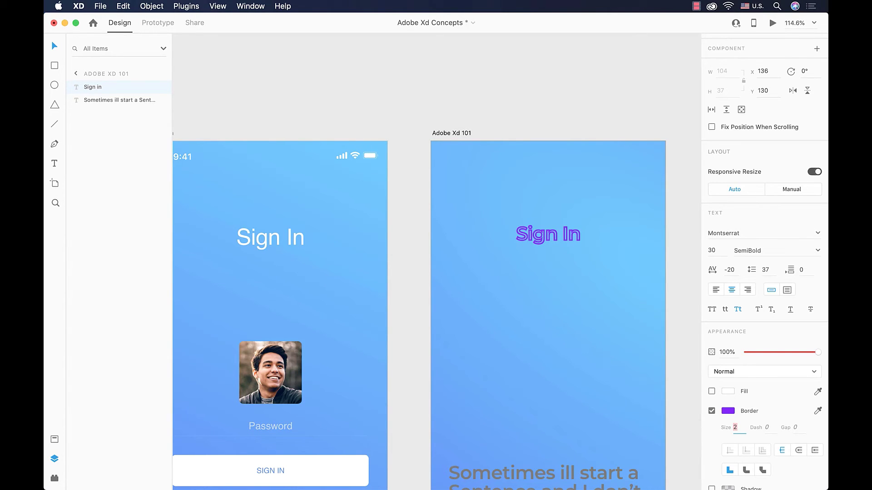
pyautogui.press('super+z')
pyautogui.press('super+3')
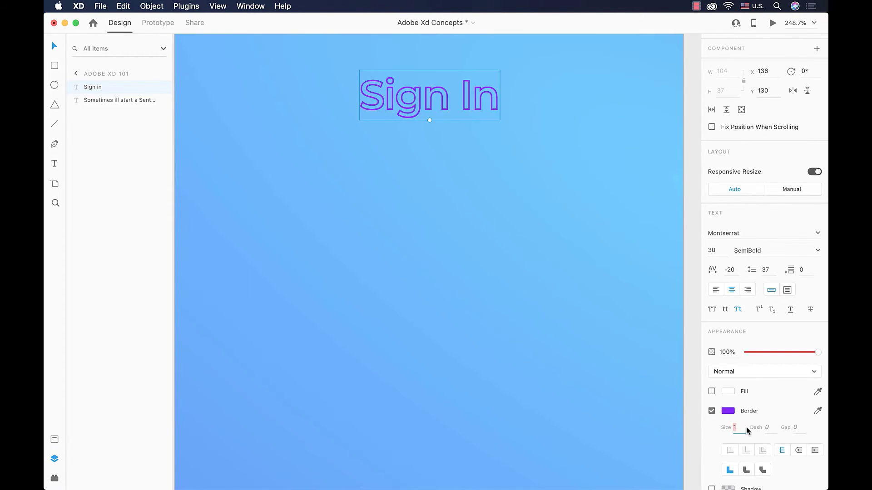
pyautogui.scroll(-2, 764, 452)
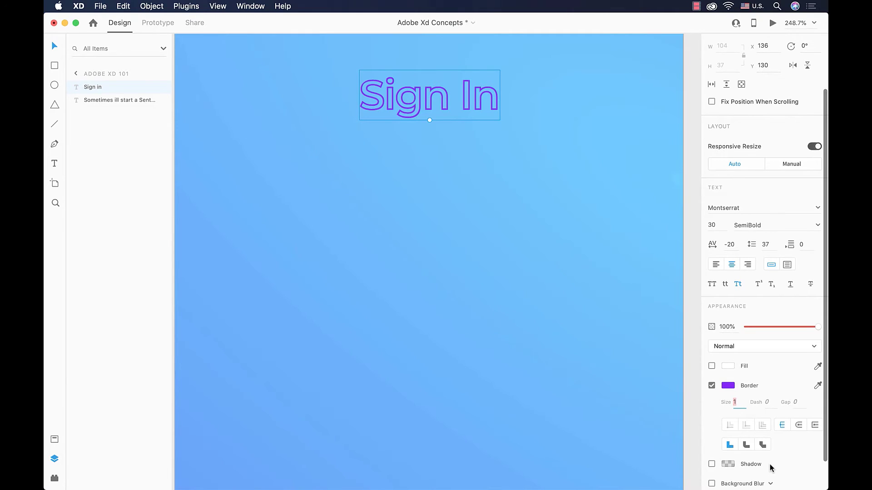
pyautogui.scroll(-2, 770, 464)
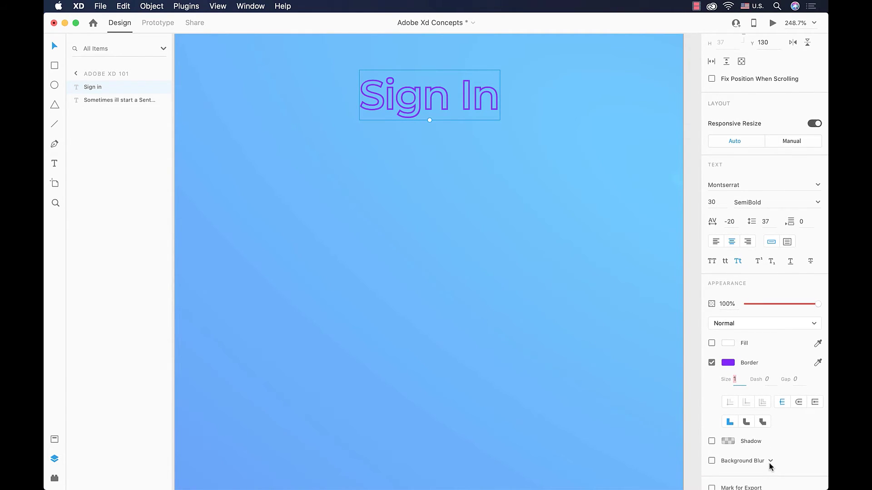
pyautogui.scroll(-1, 769, 462)
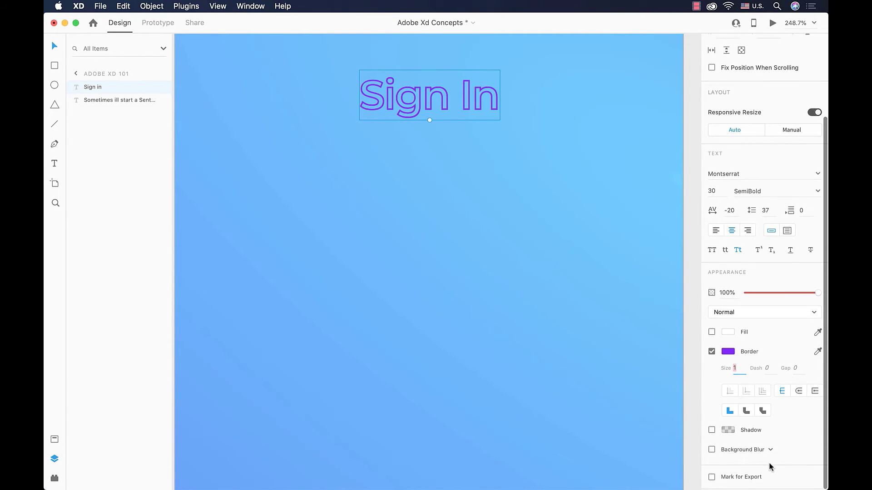
# Restore the white fill, turn the border off, and add a drop shadow X 3, Y 3, blur 6
pyautogui.click(711, 333)
pyautogui.click(712, 352)
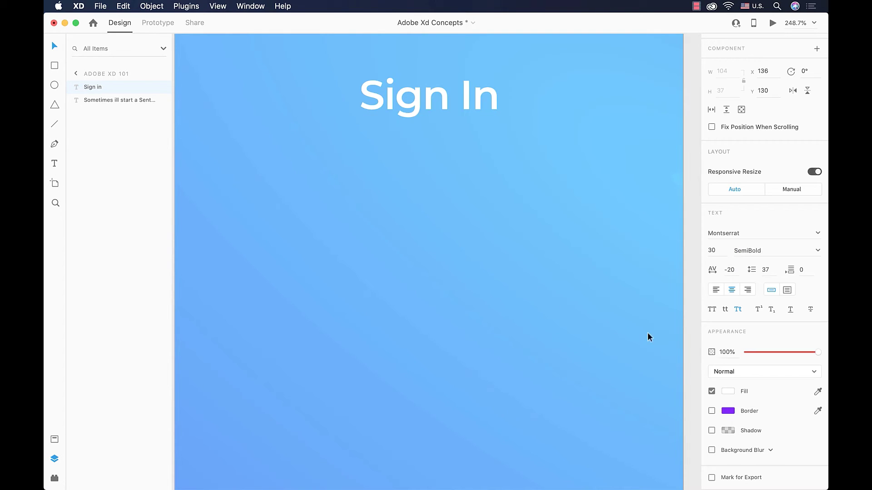
pyautogui.scroll(5, 532, 248)
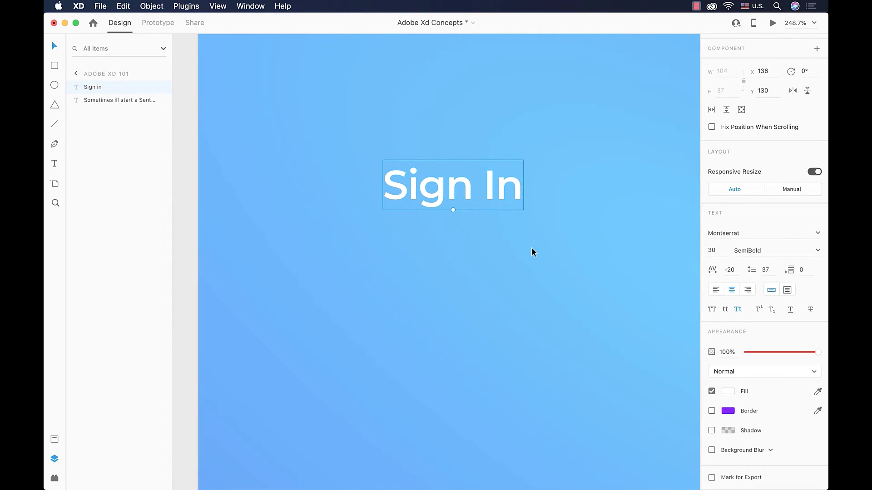
pyautogui.click(712, 430)
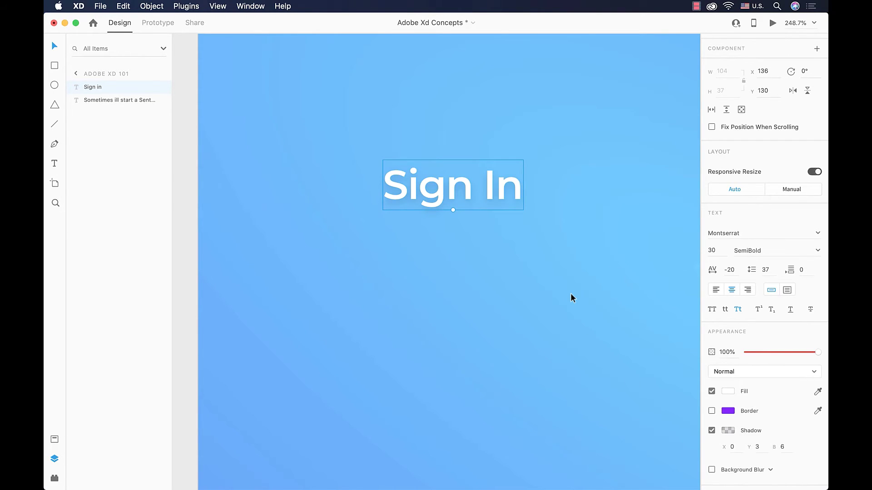
pyautogui.scroll(5, 571, 298)
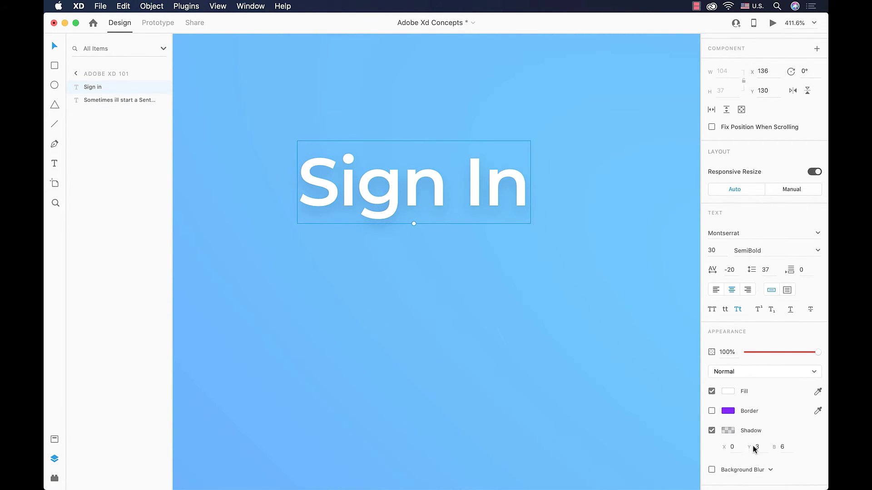
pyautogui.click(737, 449)
pyautogui.press('Up')
pyautogui.press('Up')
pyautogui.click(785, 448)
pyautogui.press('Down')
pyautogui.press('Down')
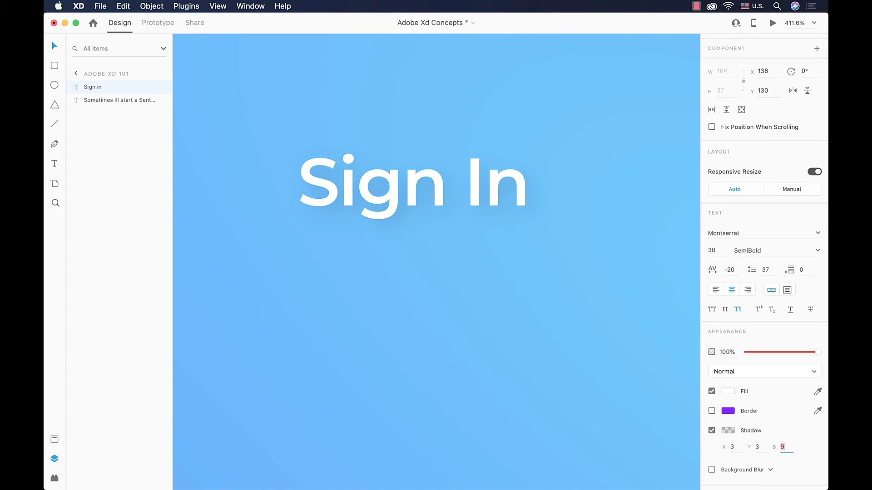
pyautogui.press('Down')
# Reselect the Sign In text and open the Background Blur type list
pyautogui.click(586, 353)
pyautogui.scroll(-3, 586, 353)
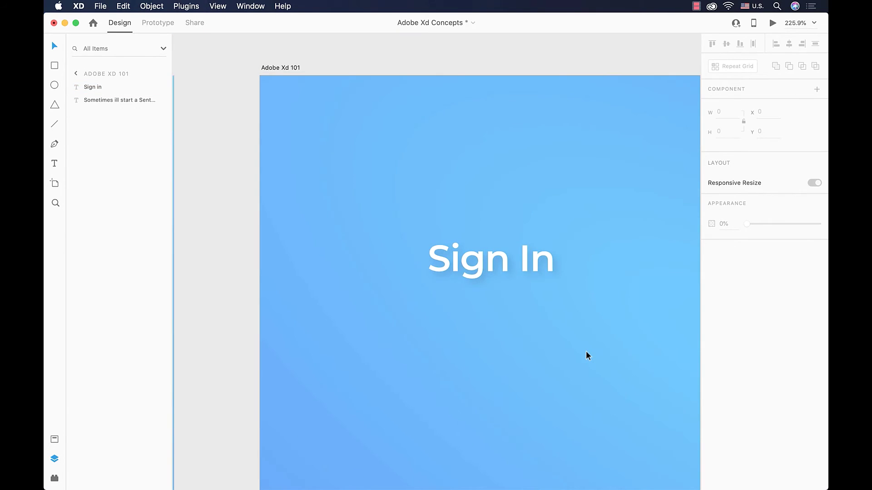
pyautogui.scroll(-3, 586, 352)
pyautogui.scroll(1, 448, 266)
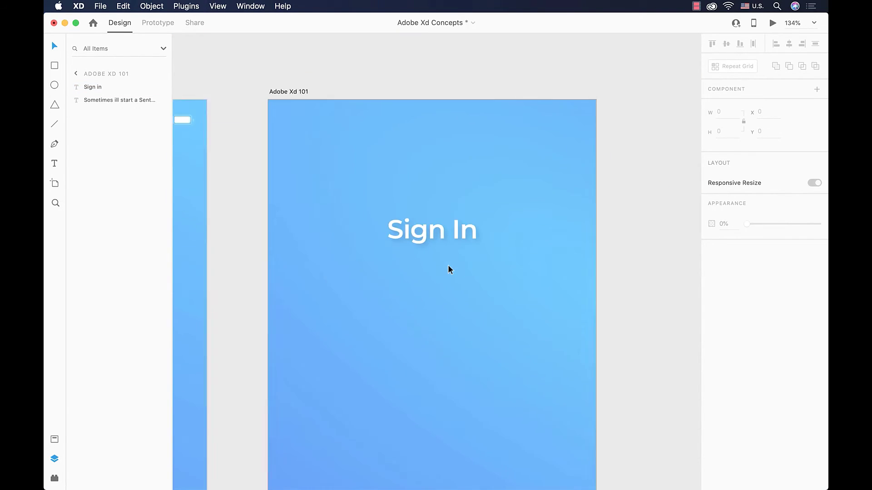
pyautogui.scroll(3, 448, 269)
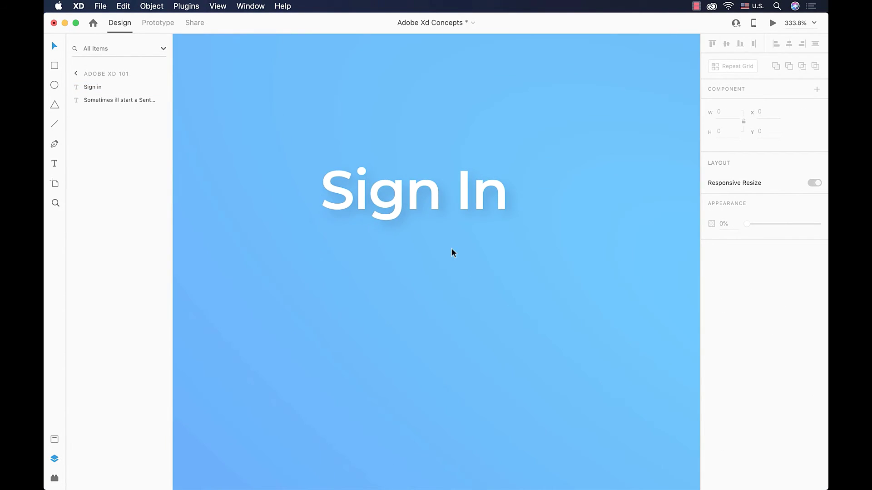
pyautogui.click(468, 222)
pyautogui.scroll(-3, 747, 385)
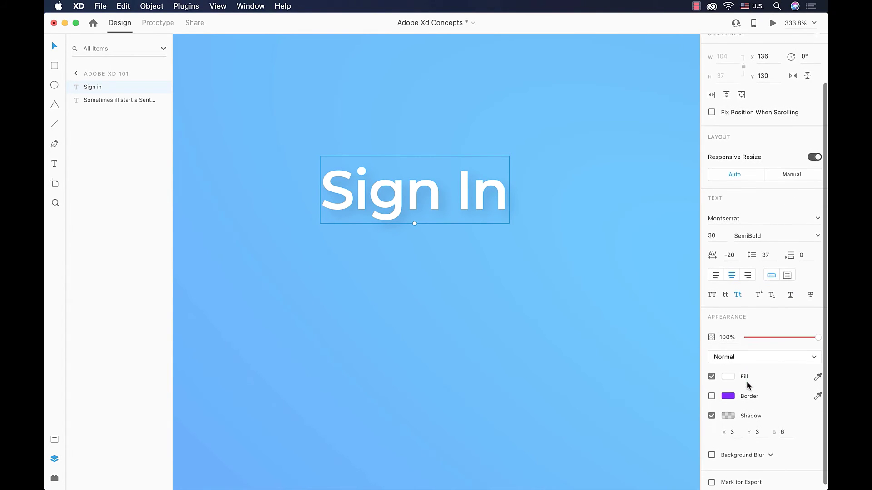
pyautogui.click(768, 450)
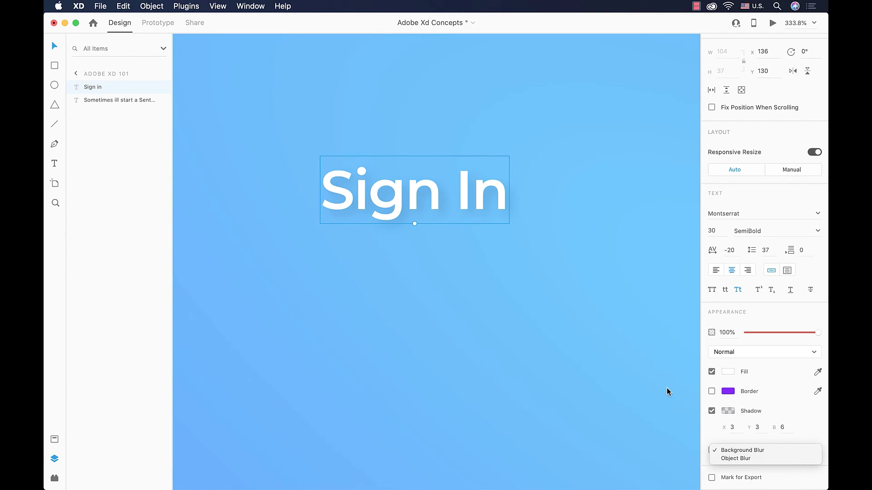
# Close the blur list unchanged, zoom out, and add a 'Password' text above the paragraph
pyautogui.click(421, 306)
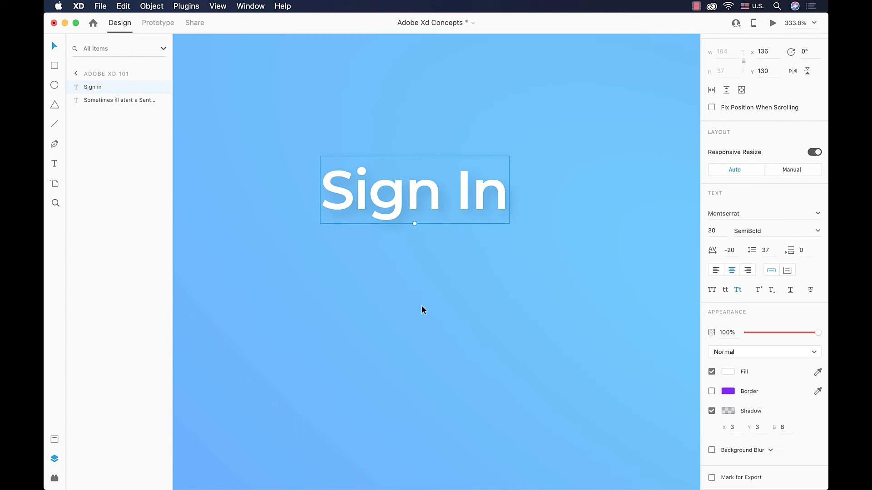
pyautogui.press('super+0')
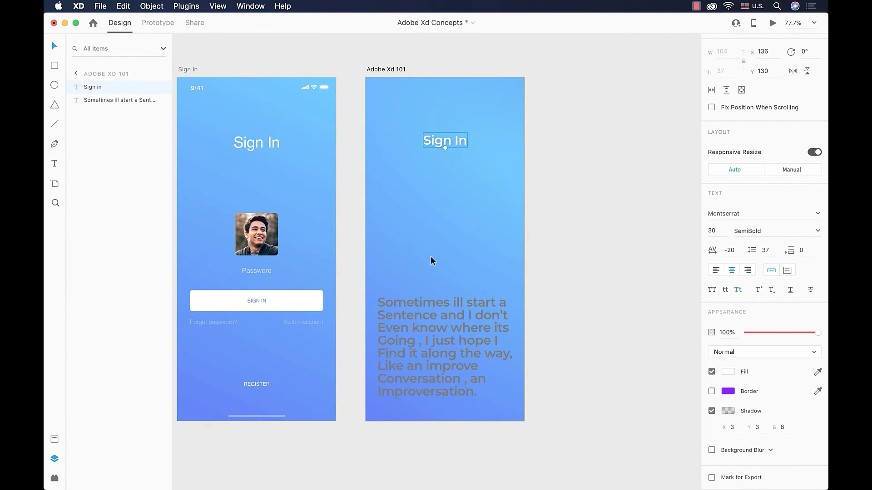
pyautogui.press('t')
pyautogui.click(428, 276)
pyautogui.write('P')
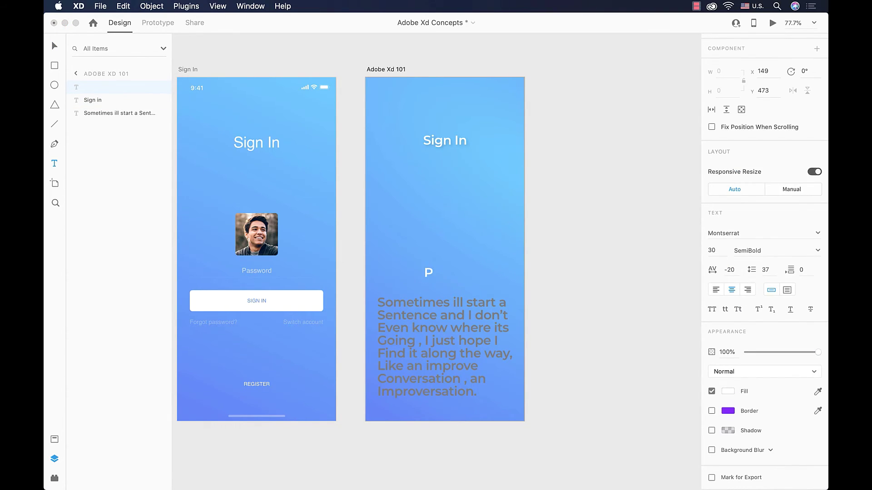
pyautogui.write('assword')
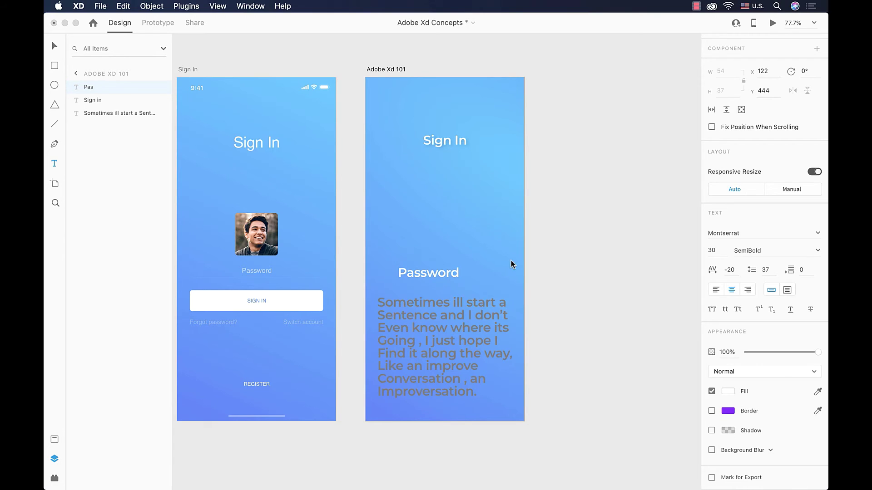
pyautogui.press('Escape')
# Set the Password label's font size to 15
pyautogui.scroll(3, 439, 243)
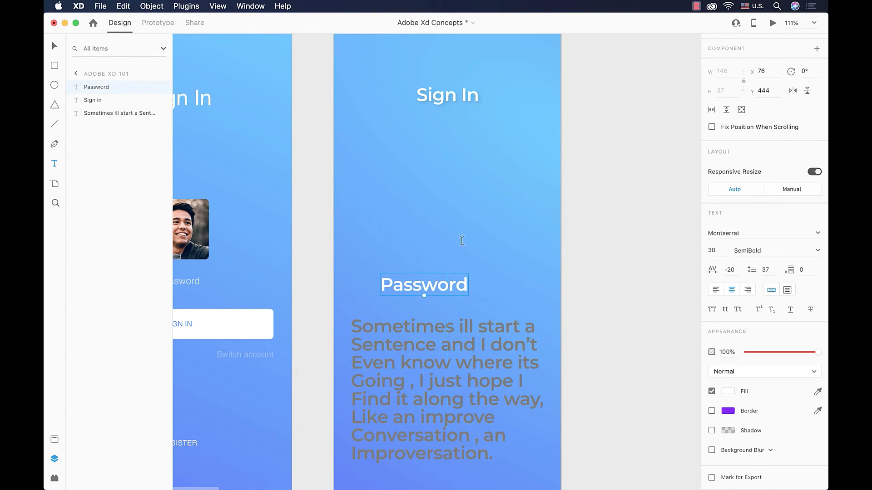
pyautogui.click(718, 251)
pyautogui.write('20')
pyautogui.press('Return')
pyautogui.press('Down')
pyautogui.press('Down')
pyautogui.press('Down')
pyautogui.press('Down')
pyautogui.press('Down')
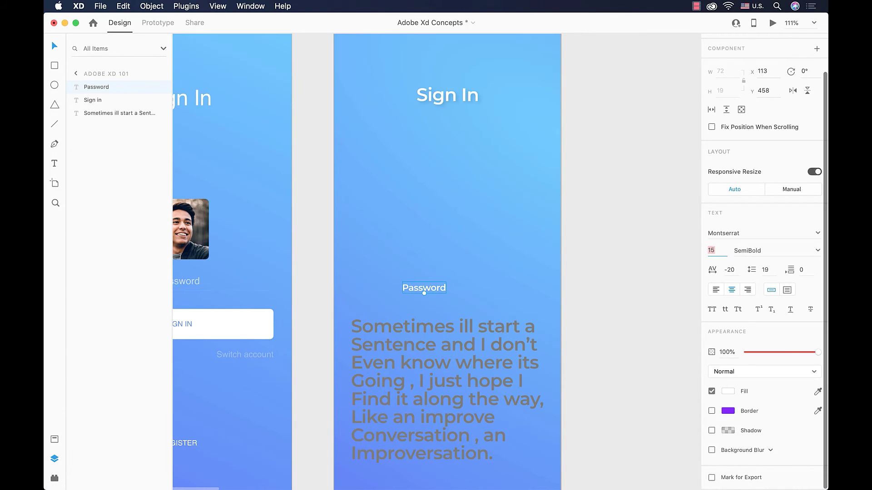
# Make the Password label Medium weight and centre it horizontally on the artboard
pyautogui.hscroll(-3, 590, 271)
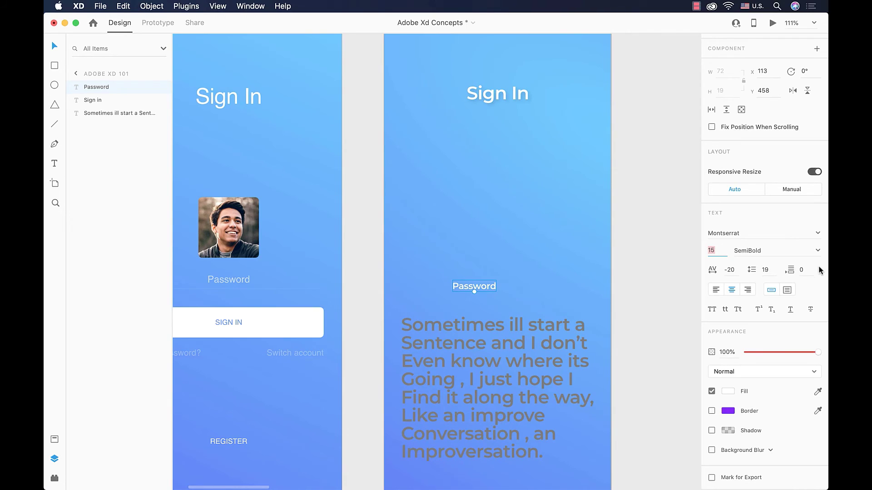
pyautogui.click(816, 251)
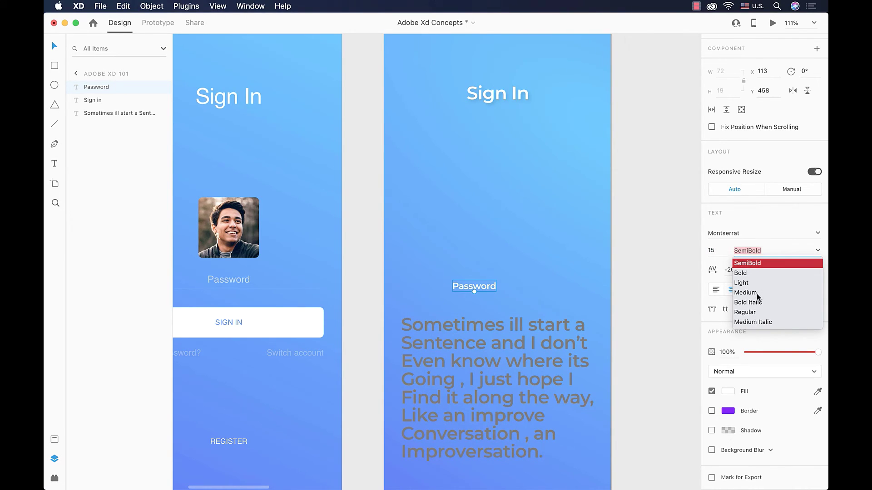
pyautogui.click(756, 303)
pyautogui.press('Up')
pyautogui.press('Up')
pyautogui.press('Up')
pyautogui.press('Up')
pyautogui.press('Up')
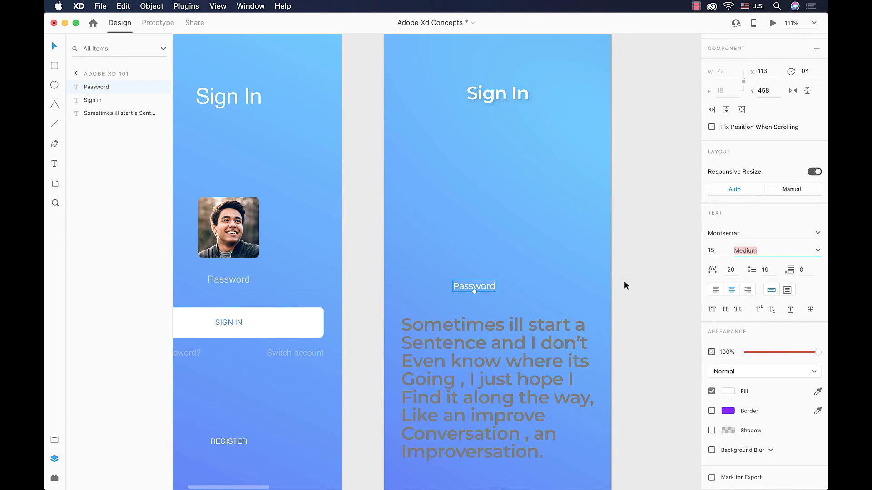
pyautogui.hscroll(2, 581, 268)
pyautogui.moveTo(440, 269); pyautogui.dragTo(464, 266)
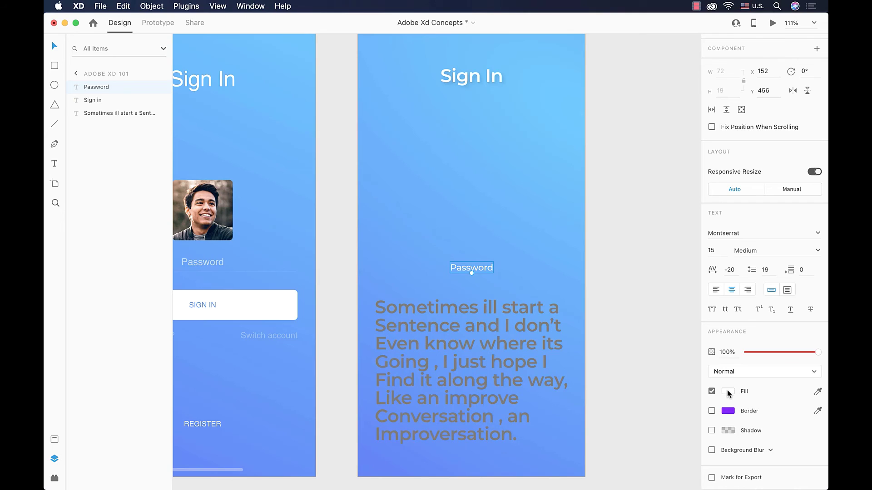
# Set the Password label's opacity to 65%
pyautogui.moveTo(816, 354); pyautogui.dragTo(791, 357)
pyautogui.scroll(-1, 412, 286)
pyautogui.hscroll(-1, 412, 285)
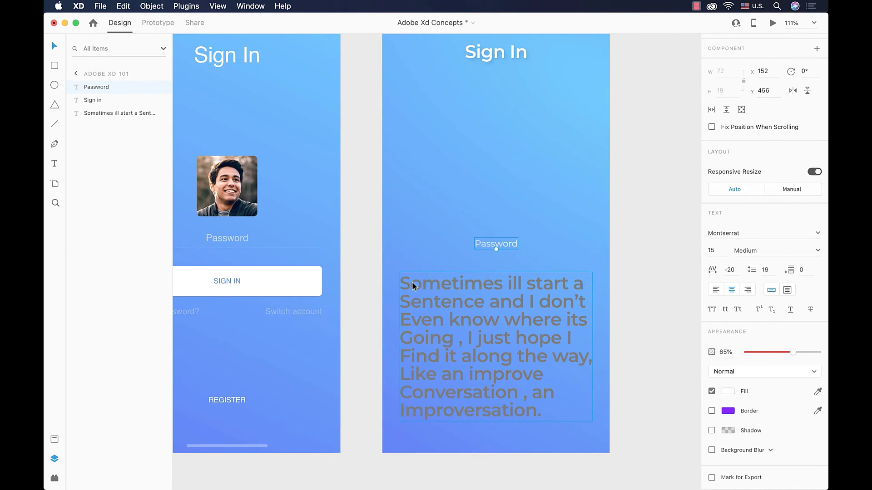
pyautogui.scroll(-5, 412, 282)
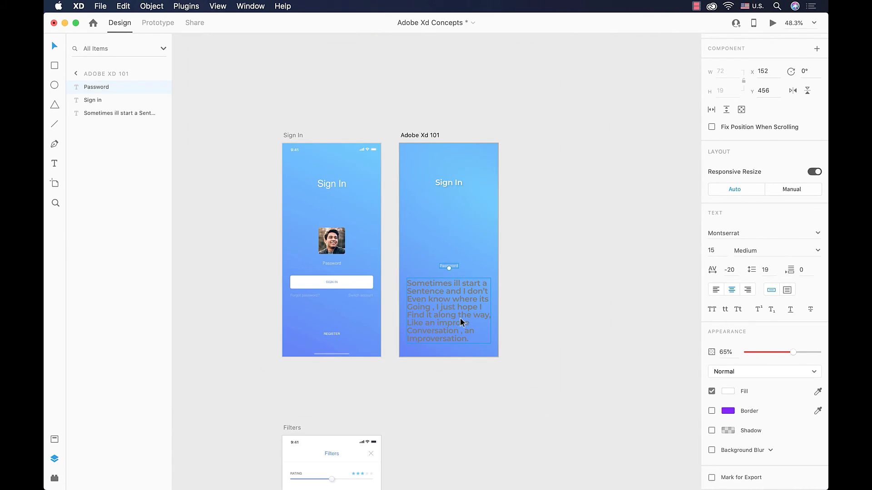
# Move the Sometimes paragraph off the artboard to the right, then reselect Password
pyautogui.click(449, 316)
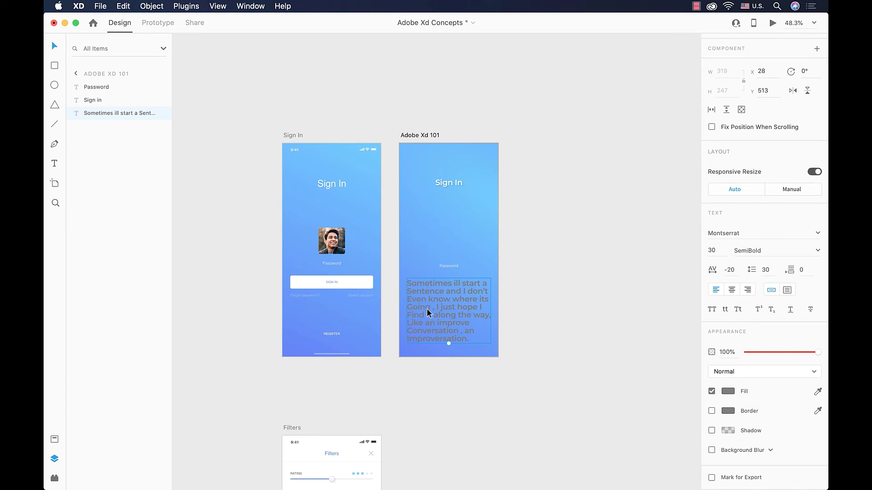
pyautogui.moveTo(427, 308); pyautogui.dragTo(554, 173)
pyautogui.click(449, 269)
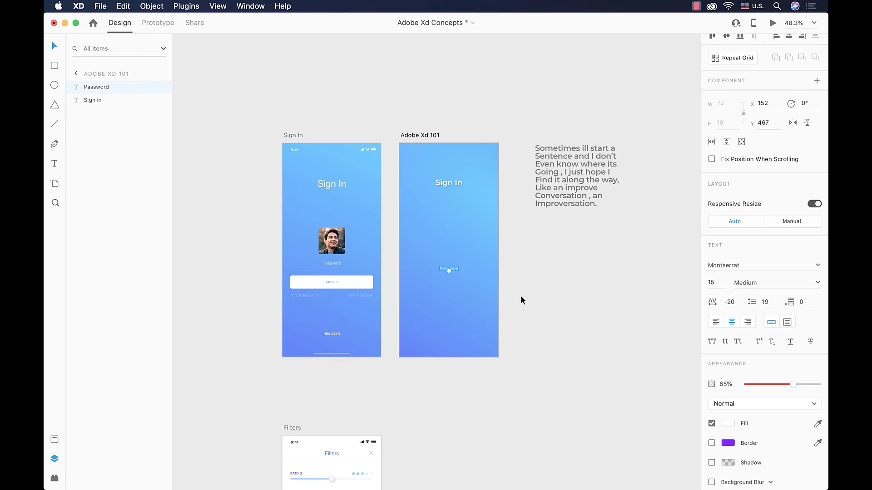
pyautogui.scroll(5, 469, 306)
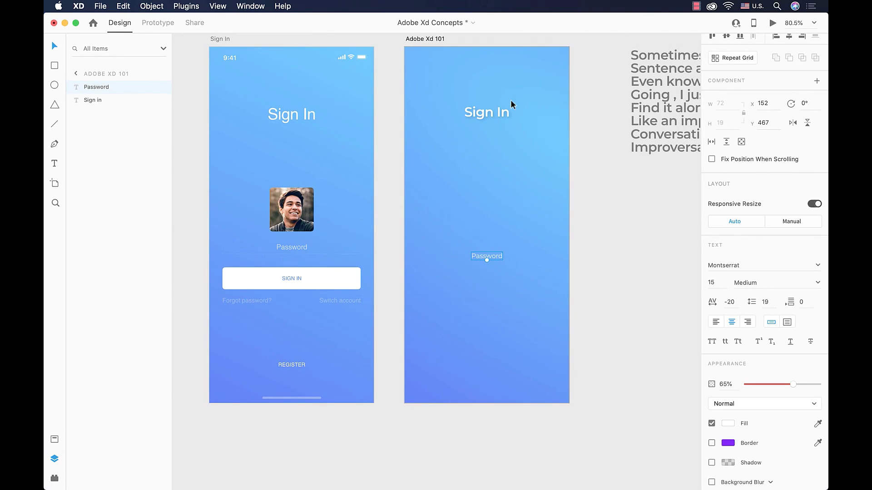
# Enlarge the Sign In heading to font size 37 and nudge it up to Y 120
pyautogui.click(491, 113)
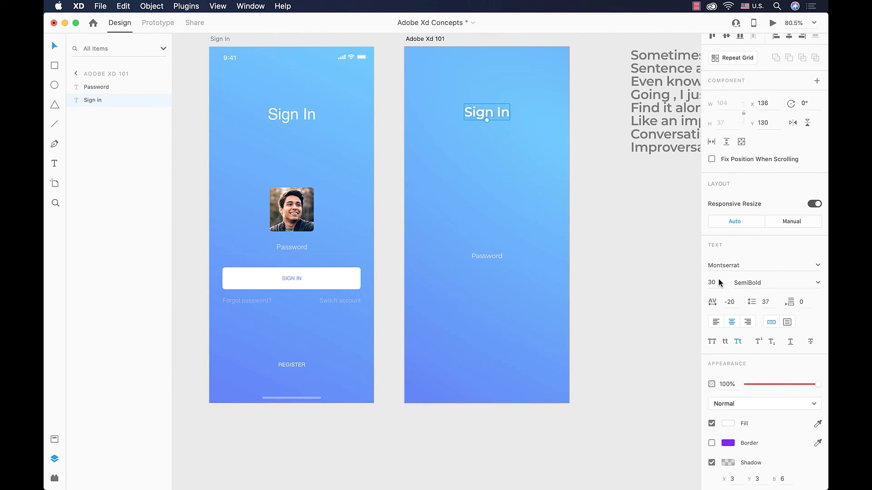
pyautogui.click(711, 282)
pyautogui.press('Up')
pyautogui.press('Up')
pyautogui.press('Up')
pyautogui.press('Up')
pyautogui.press('Up')
pyautogui.press('Up')
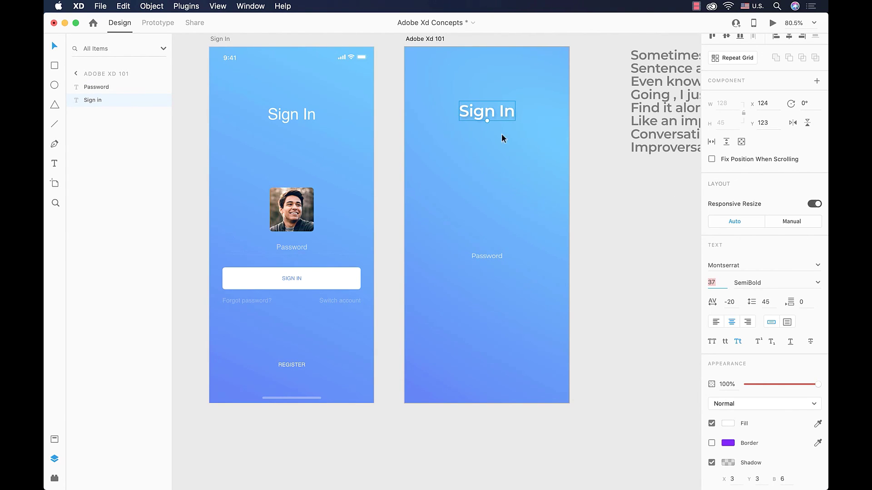
pyautogui.moveTo(494, 113); pyautogui.dragTo(493, 112)
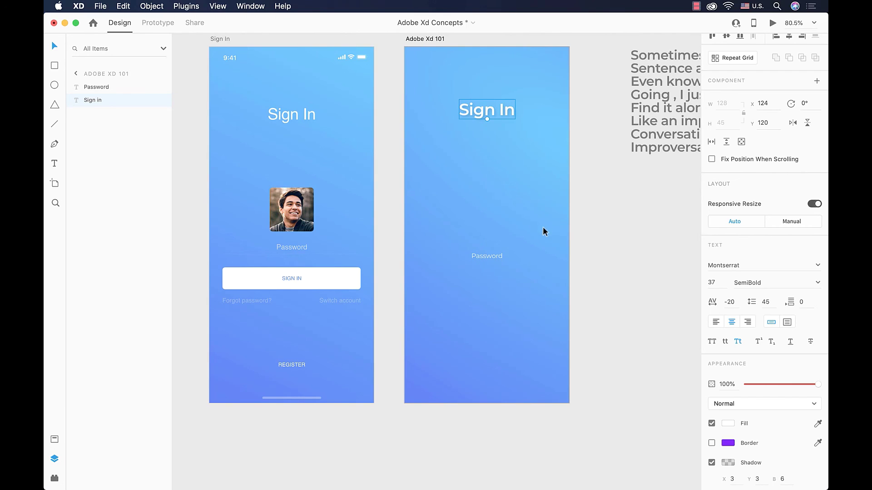
pyautogui.scroll(1, 548, 240)
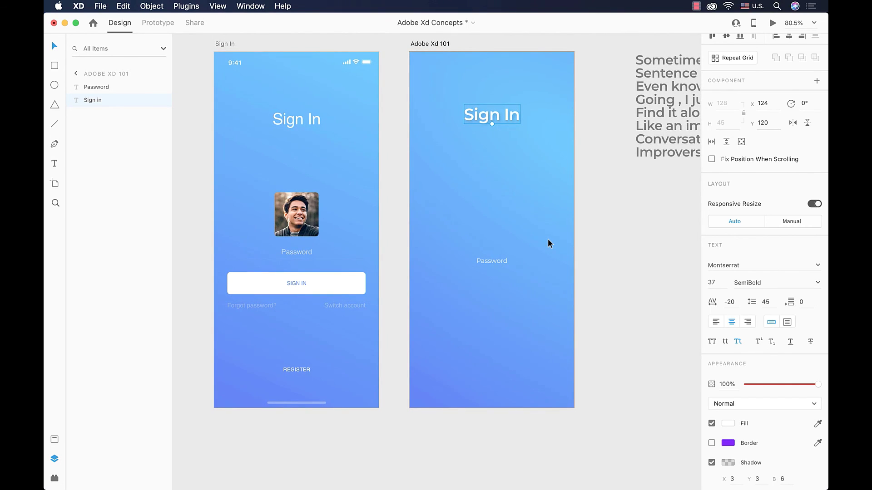